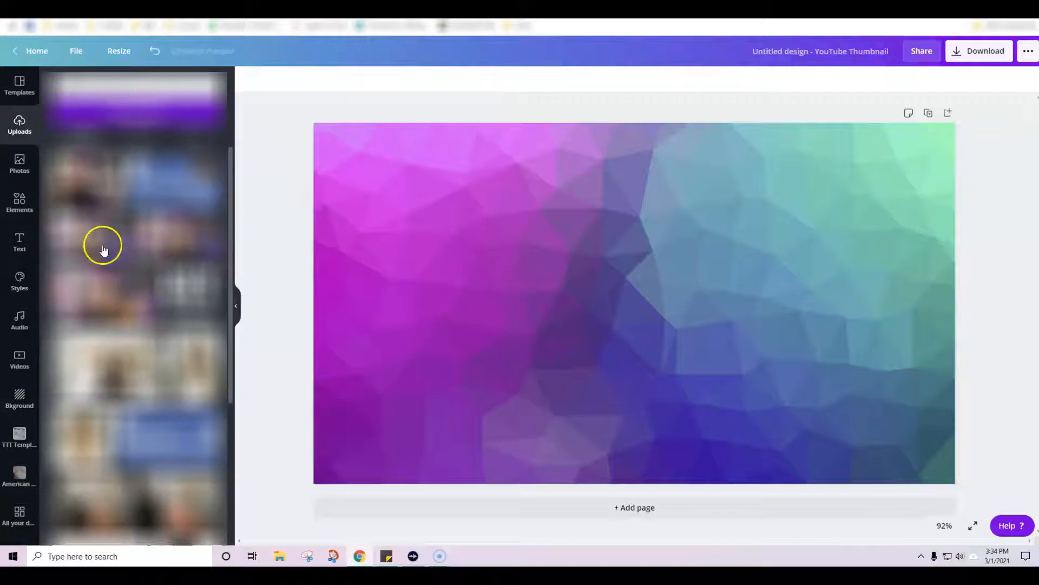
pyautogui.scroll(-10, 155, 249)
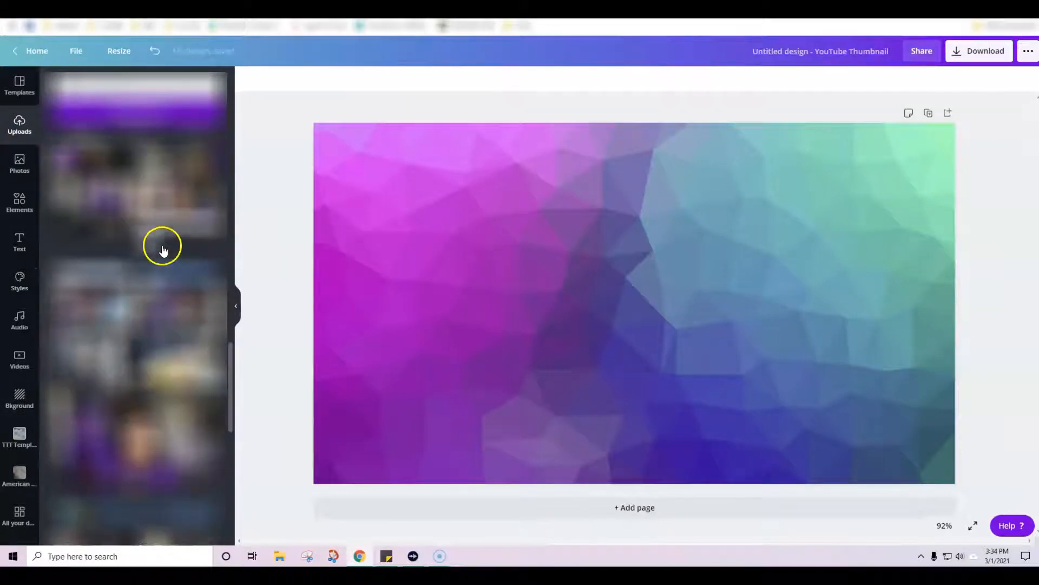
# Step: Add the uploaded portrait photo of the woman in the pink shirt to the thumbnail and collapse the side panel
pyautogui.click(185, 253)
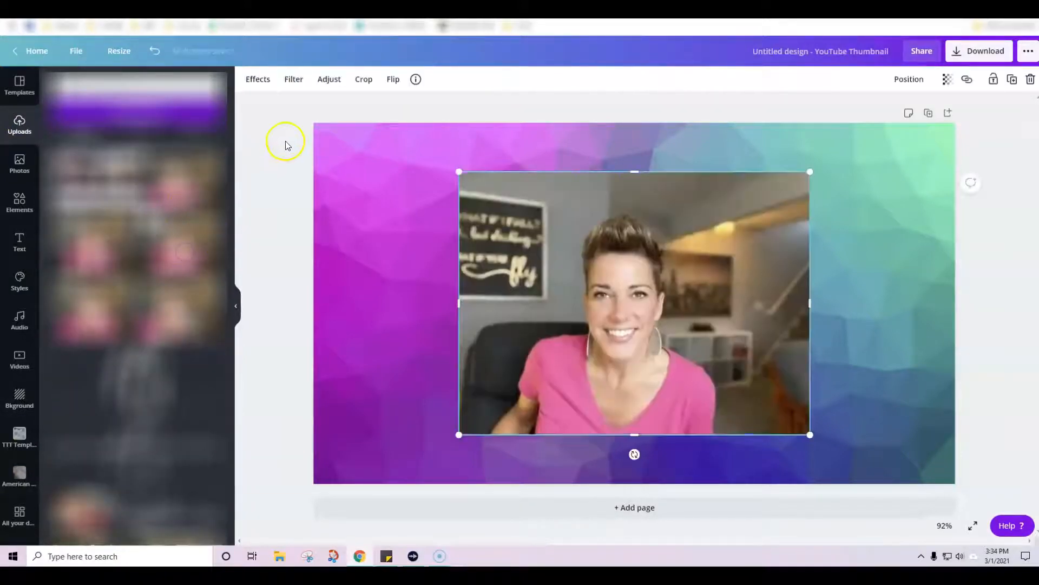
pyautogui.click(283, 144)
pyautogui.click(236, 306)
# Step: Remove the background of the portrait photo with the Background Remover effect
pyautogui.click(522, 248)
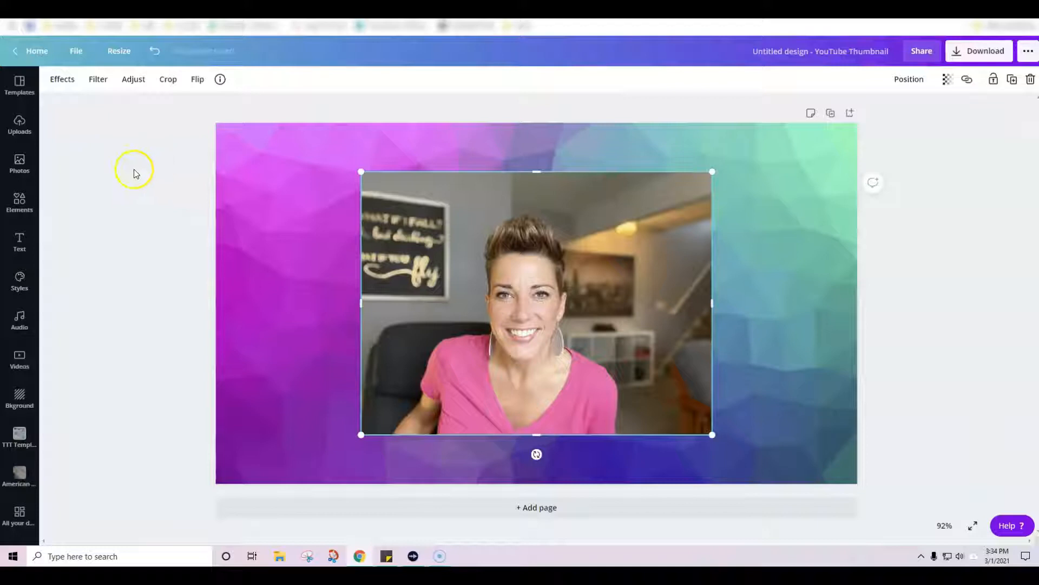
pyautogui.click(63, 80)
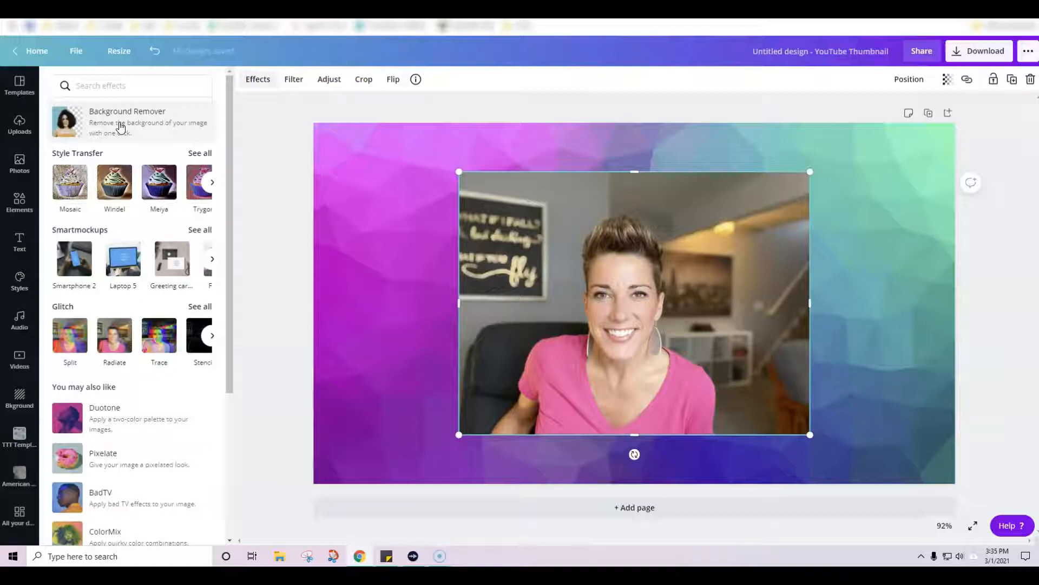
pyautogui.click(120, 127)
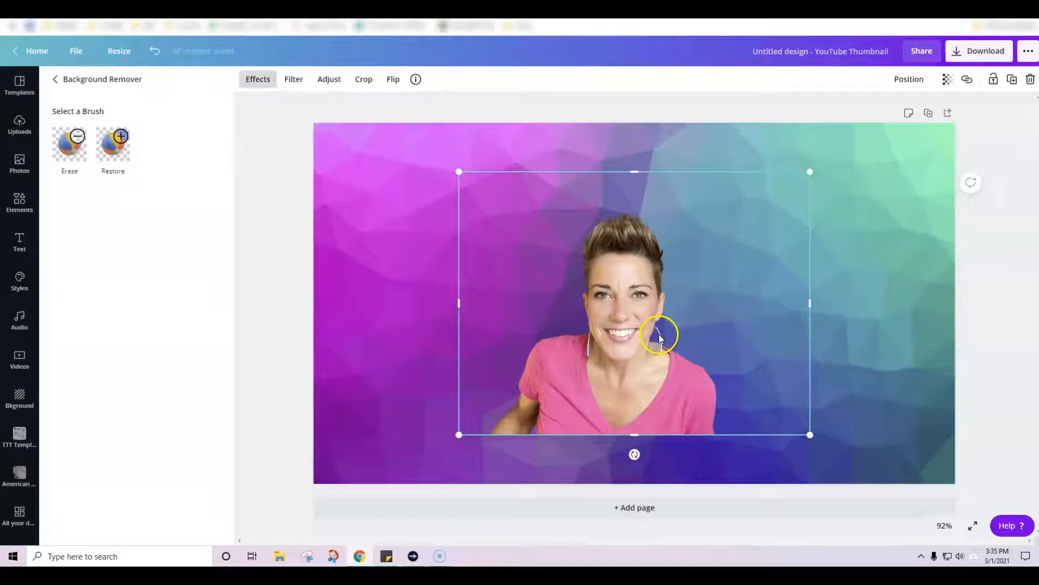
# Step: Restore the erased right-hand earring with the Restore brush, reducing the brush size to 15 and setting it to 17
pyautogui.click(113, 144)
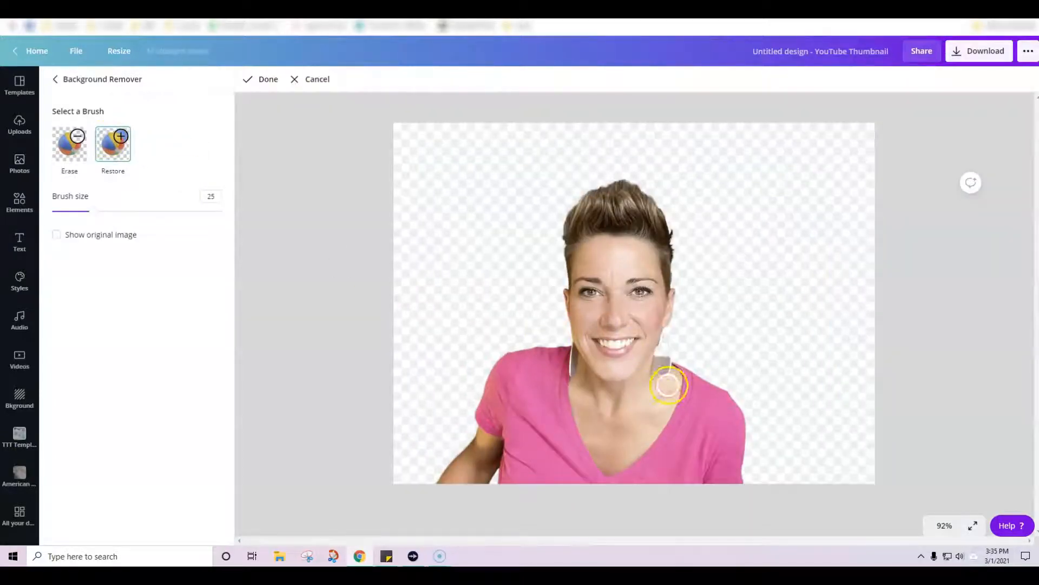
pyautogui.moveTo(96, 212); pyautogui.dragTo(78, 211)
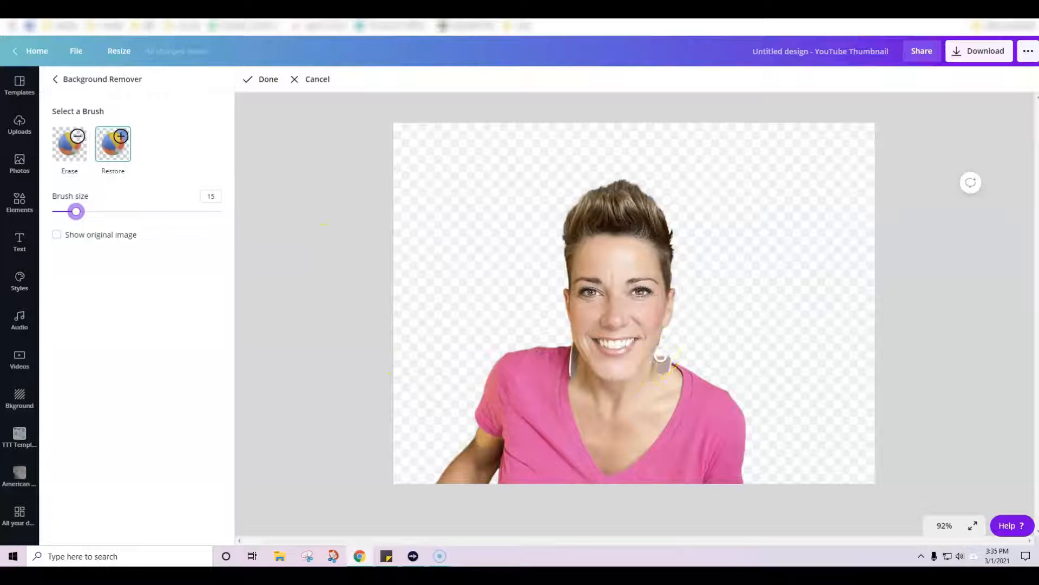
pyautogui.moveTo(79, 212); pyautogui.dragTo(80, 213)
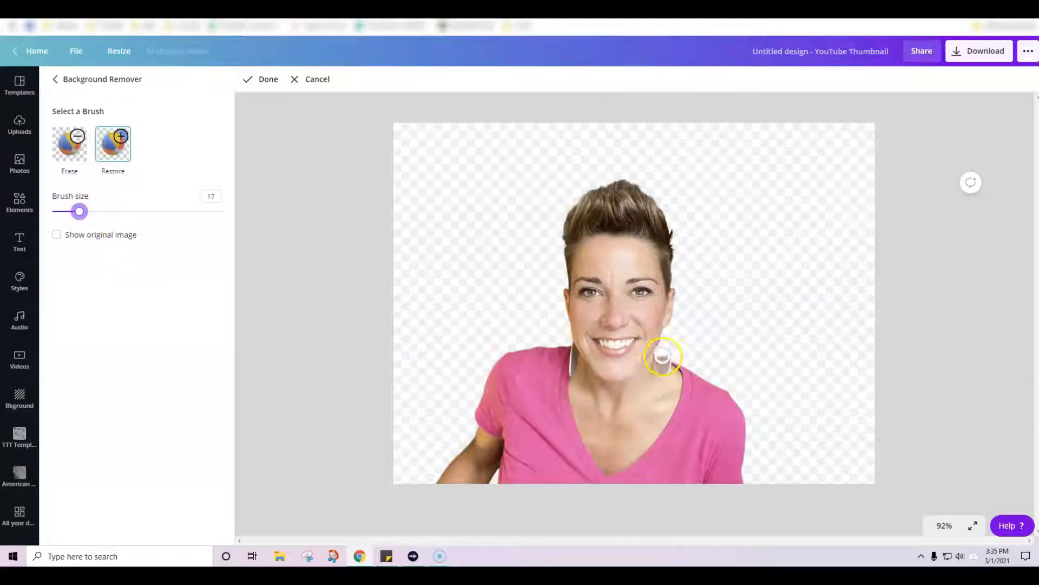
# Step: Overlay the original image as a guide and restore the right-hand earring's edges with the brush size reduced to 11 and then 7
pyautogui.click(56, 235)
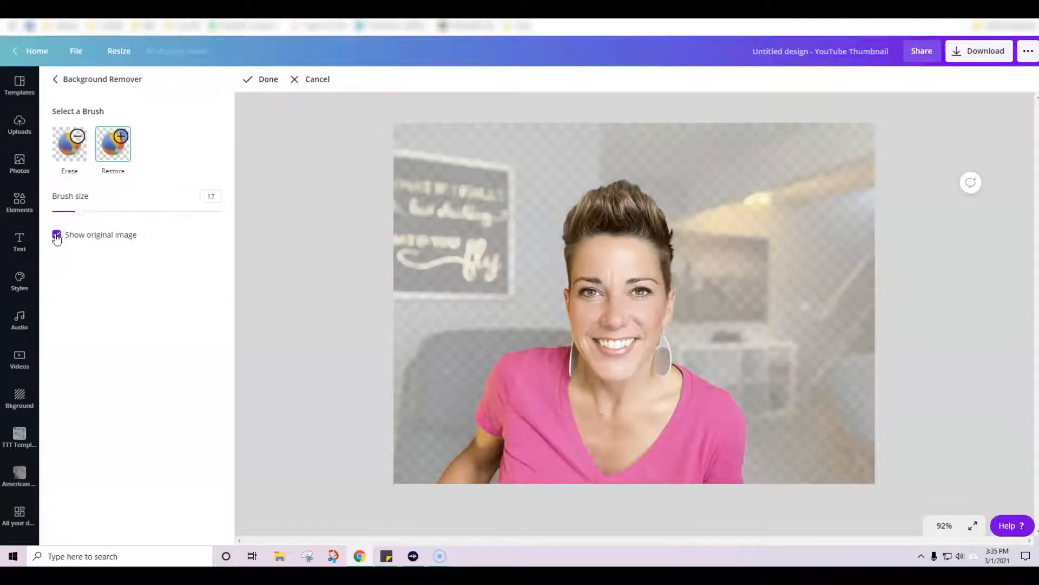
pyautogui.click(56, 235)
pyautogui.click(56, 235)
pyautogui.click(57, 235)
pyautogui.click(57, 237)
pyautogui.moveTo(79, 211); pyautogui.dragTo(75, 221)
pyautogui.moveTo(663, 348); pyautogui.dragTo(663, 349)
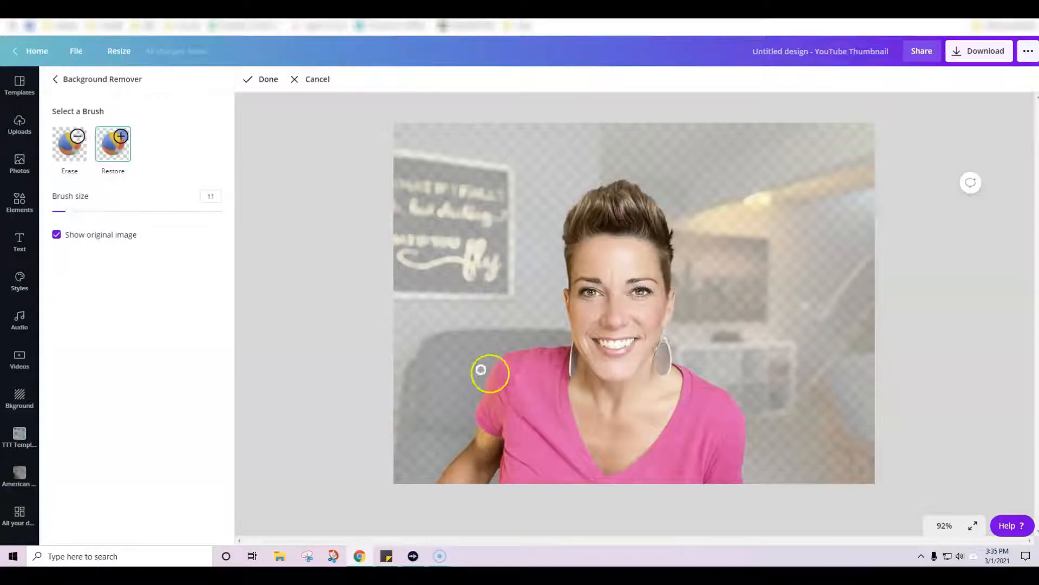
pyautogui.moveTo(67, 216); pyautogui.dragTo(62, 211)
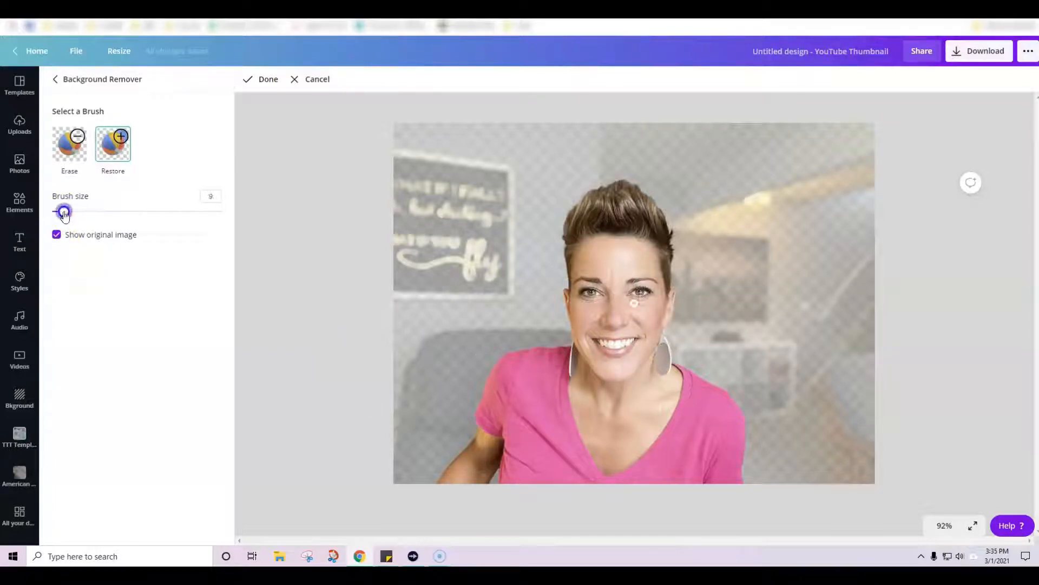
pyautogui.moveTo(663, 341); pyautogui.dragTo(667, 369)
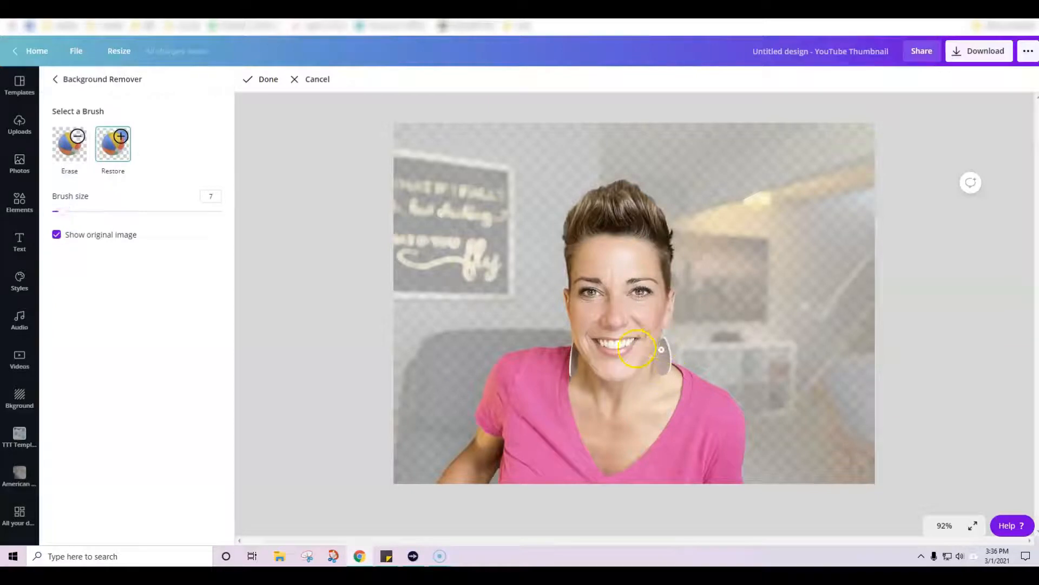
# Step: Hide the original image, touch up the right-hand earring with the Restore brush, and apply the background edits
pyautogui.click(64, 243)
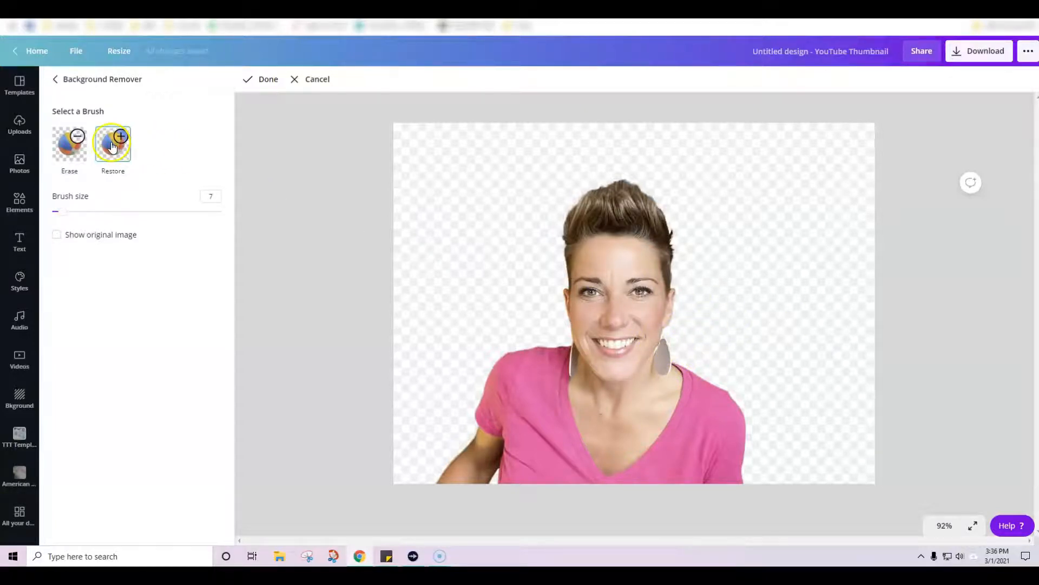
pyautogui.moveTo(661, 358); pyautogui.dragTo(668, 344)
pyautogui.moveTo(666, 351); pyautogui.dragTo(658, 352)
pyautogui.click(267, 81)
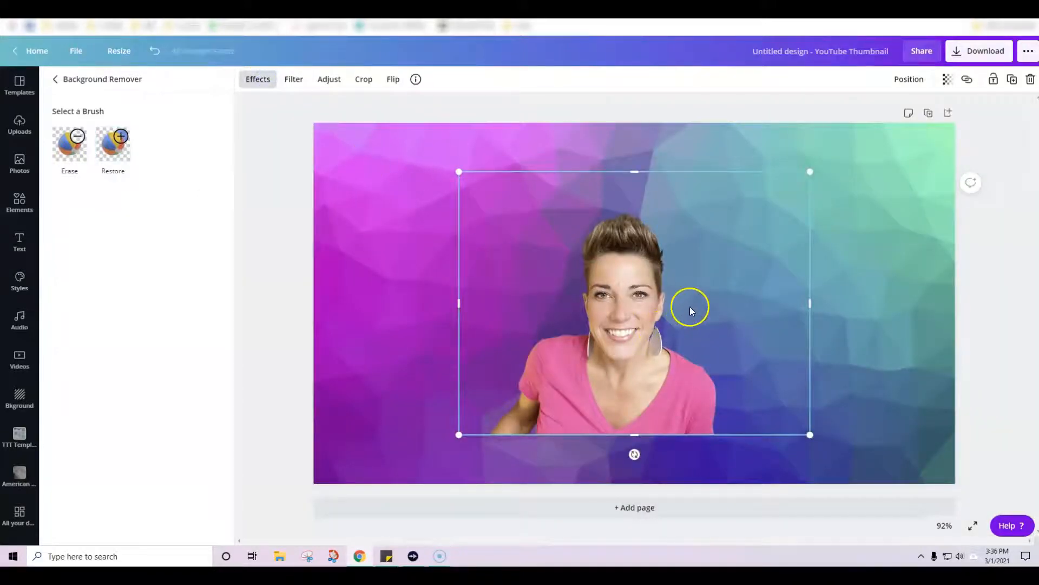
# Step: Enlarge the portrait cutout to nearly the full page height and align it with the page's bottom-right corner
pyautogui.click(875, 318)
pyautogui.click(546, 319)
pyautogui.moveTo(713, 170); pyautogui.dragTo(778, 162)
pyautogui.moveTo(757, 434); pyautogui.dragTo(810, 473)
pyautogui.moveTo(362, 135); pyautogui.dragTo(332, 121)
pyautogui.moveTo(578, 340); pyautogui.dragTo(629, 348)
pyautogui.click(346, 347)
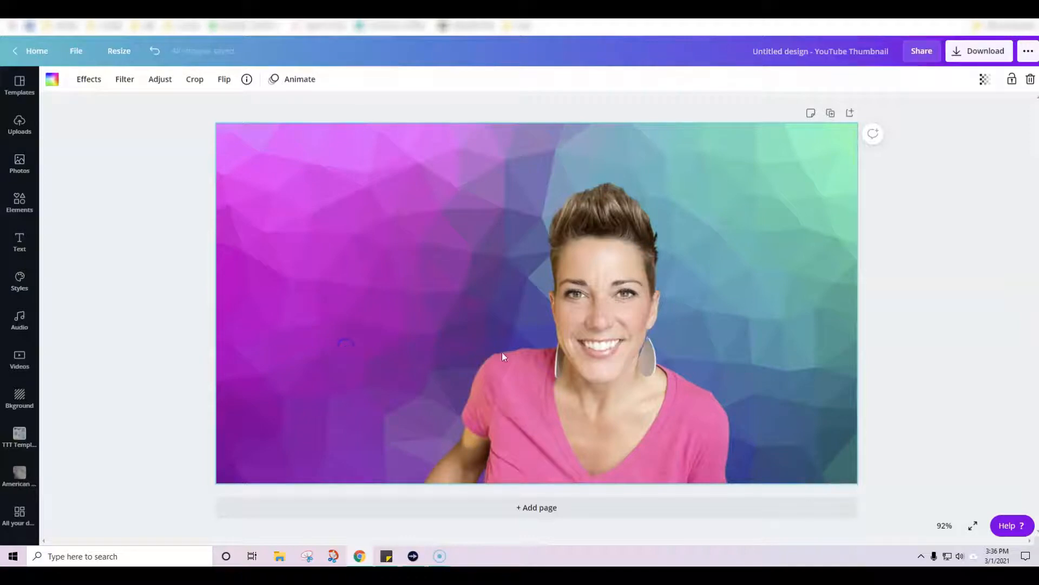
# Step: Duplicate the portrait cutout and move the copy to the left edge of the page
pyautogui.click(586, 291)
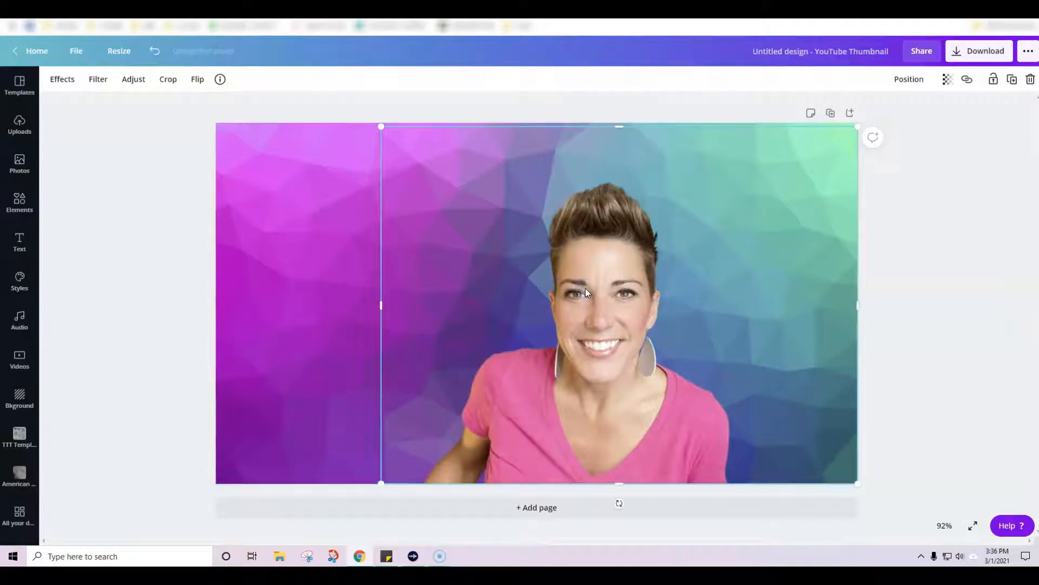
pyautogui.hotkey('ctrl', 'v')
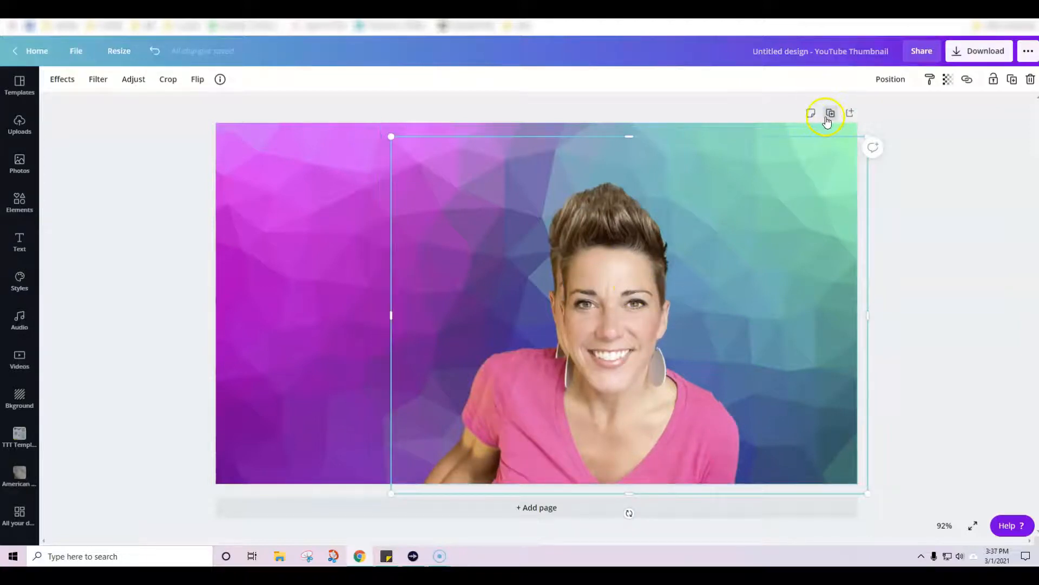
pyautogui.moveTo(576, 332); pyautogui.dragTo(428, 314)
pyautogui.click(772, 248)
pyautogui.click(443, 254)
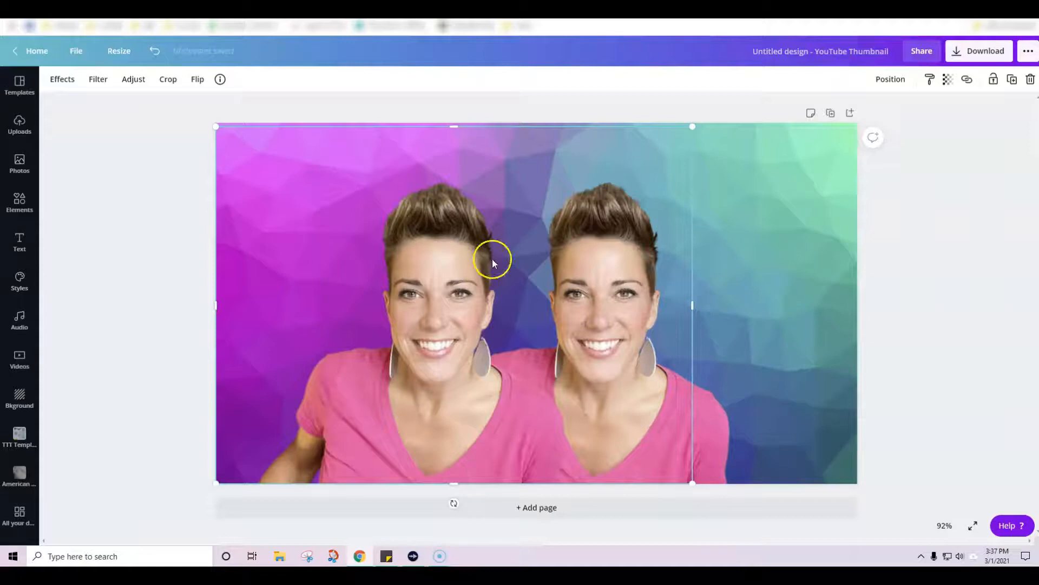
# Step: Set the copied cutout's brightness to 100 and its blur to 19
pyautogui.click(774, 204)
pyautogui.click(647, 256)
pyautogui.click(126, 81)
pyautogui.moveTo(144, 105); pyautogui.dragTo(194, 105)
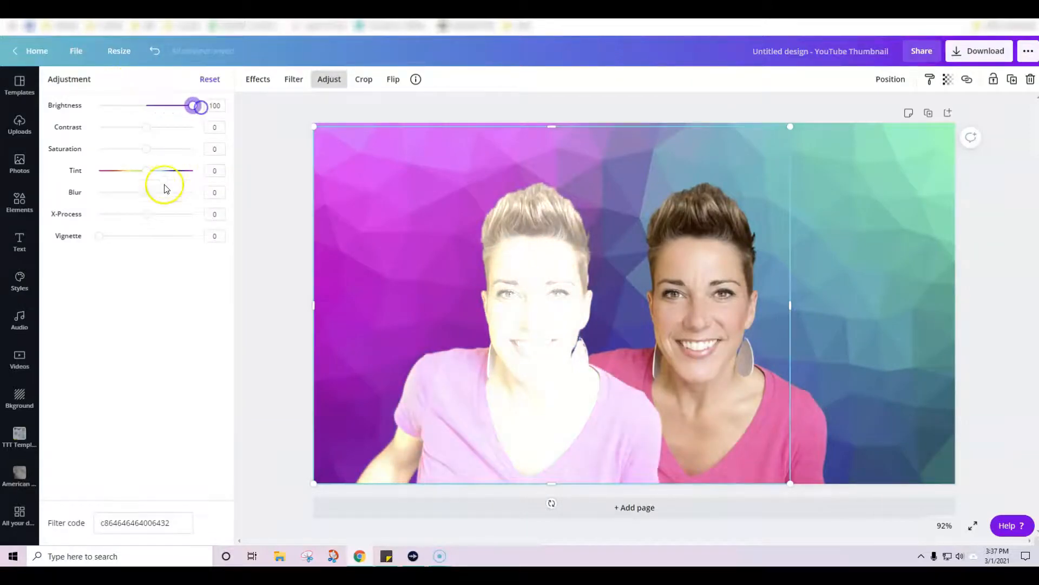
pyautogui.moveTo(150, 196); pyautogui.dragTo(155, 195)
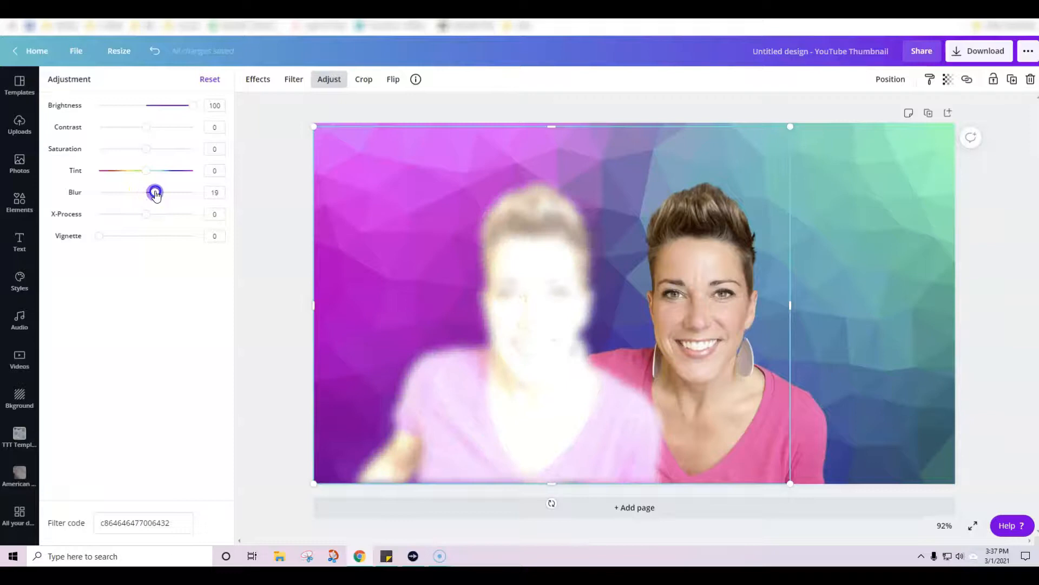
pyautogui.click(859, 253)
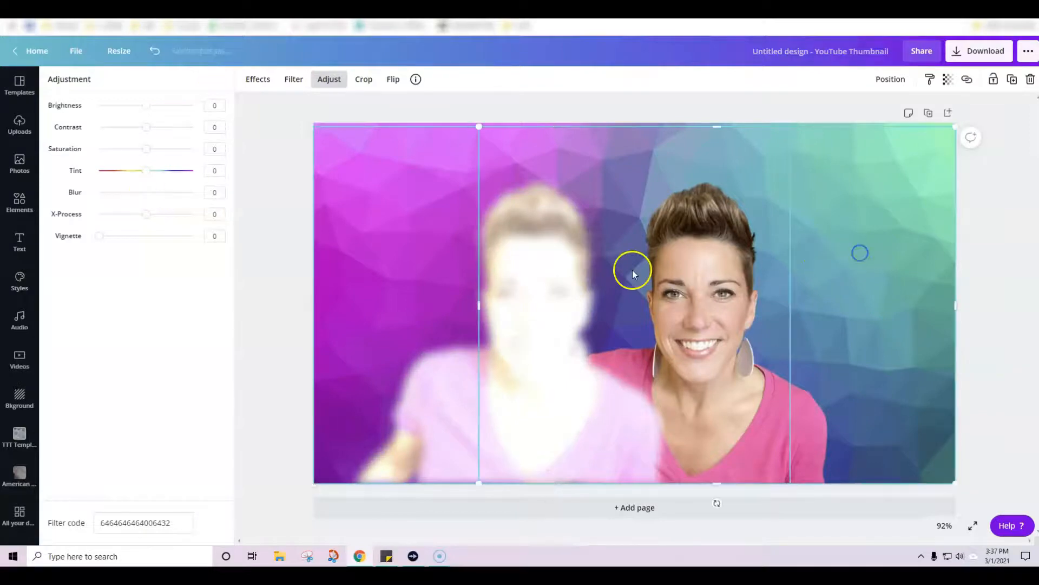
# Step: Place the bright blurred copy exactly over the original cutout and send it backward behind the sharp portrait
pyautogui.moveTo(560, 276); pyautogui.dragTo(726, 274)
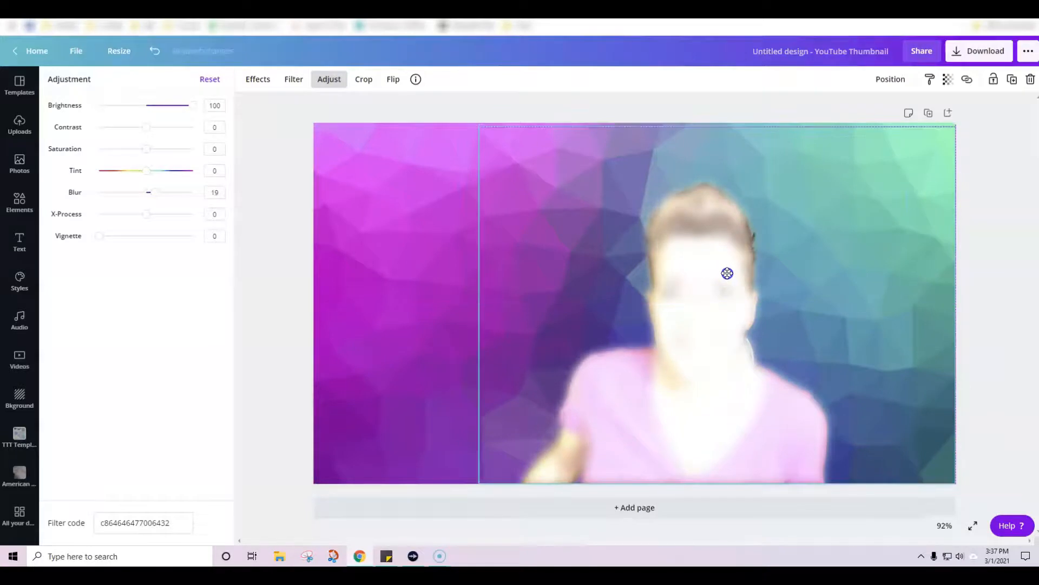
pyautogui.click(891, 80)
pyautogui.click(851, 111)
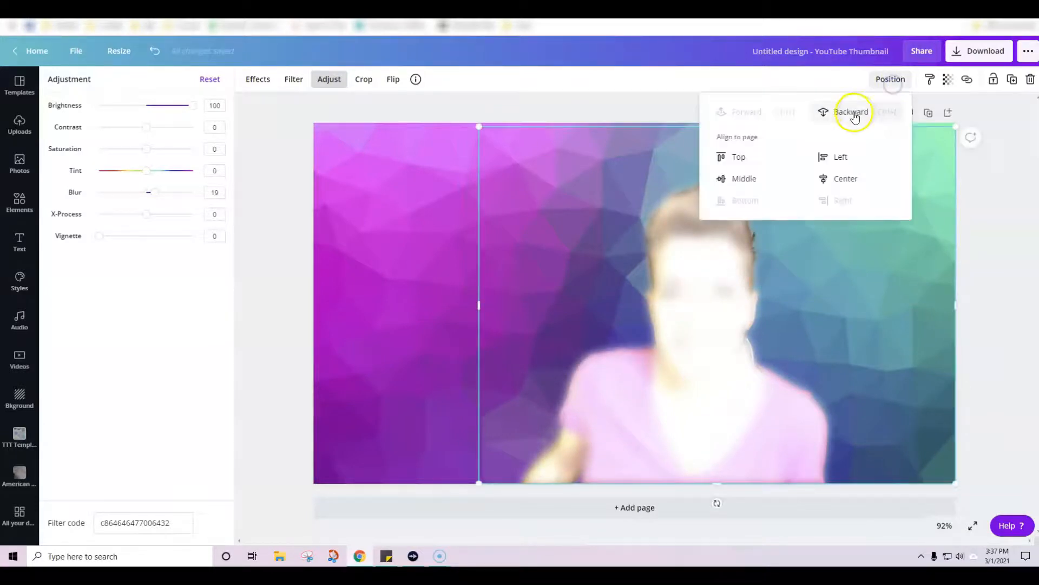
pyautogui.click(1011, 287)
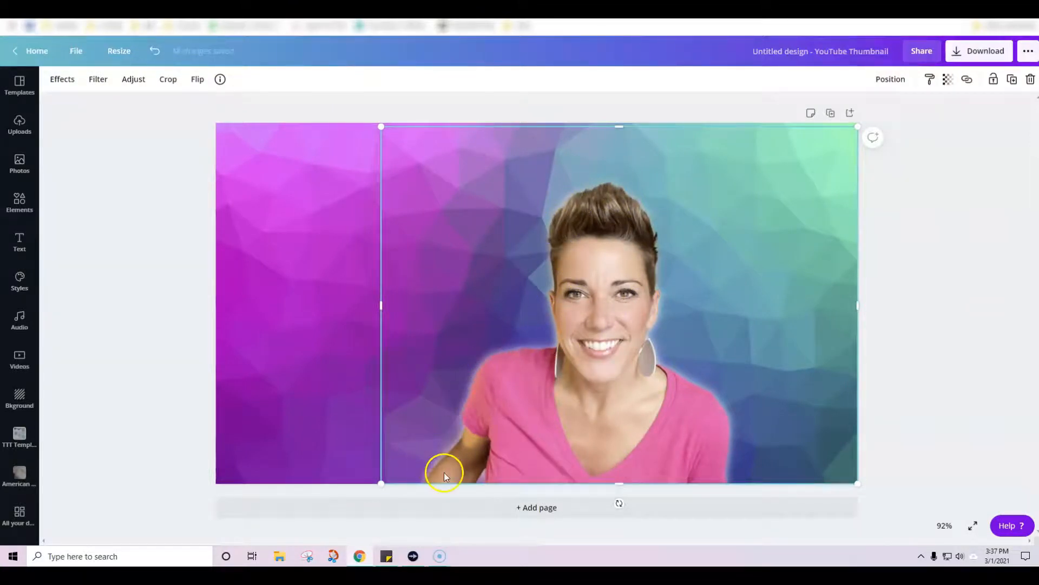
pyautogui.click(946, 253)
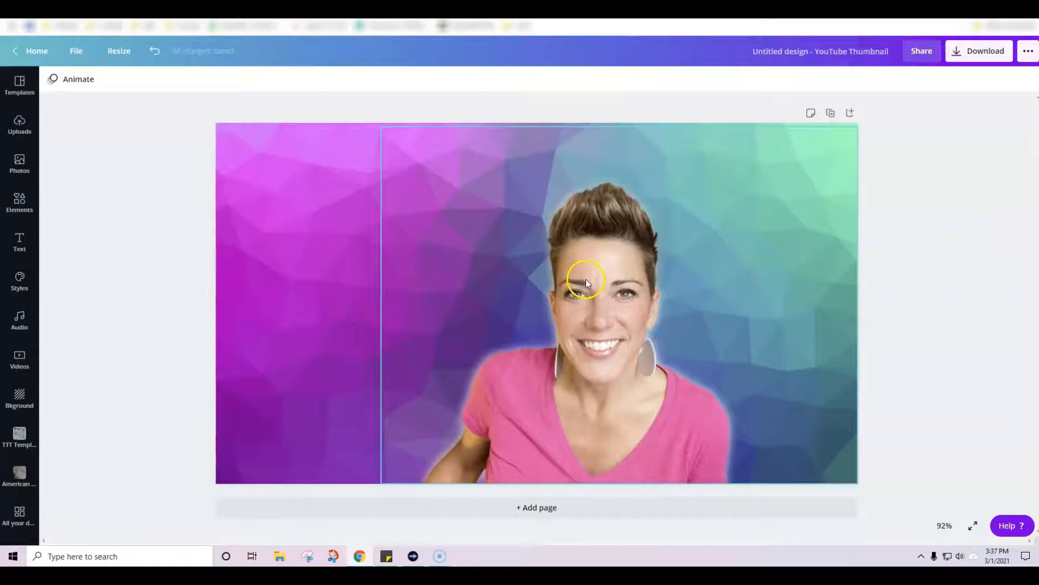
# Step: Darken the blurred copy behind the portrait to brightness -100, moving the sharp cutout aside and back over it
pyautogui.moveTo(587, 278); pyautogui.dragTo(684, 282)
pyautogui.click(288, 385)
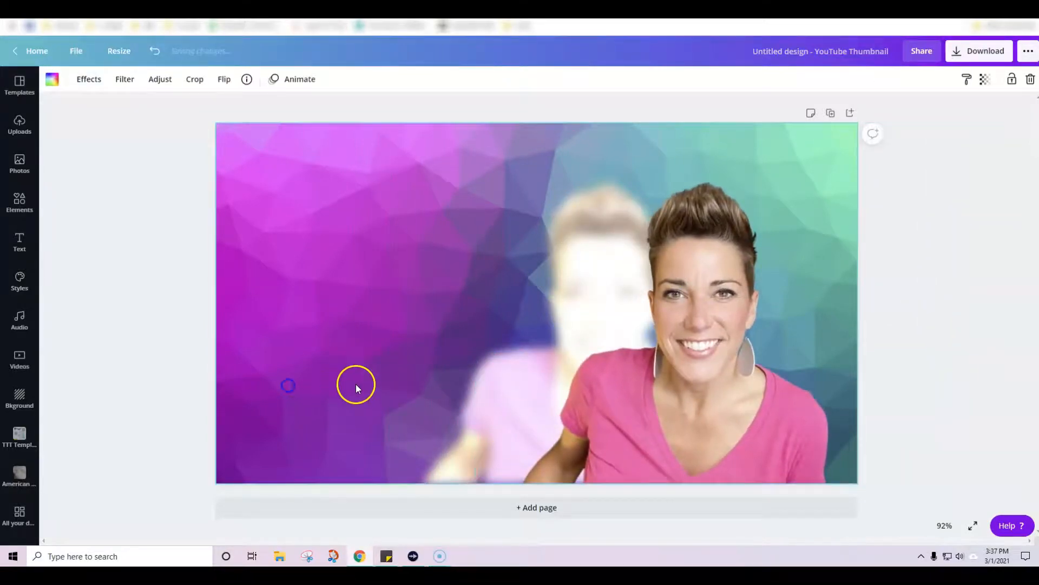
pyautogui.click(491, 402)
pyautogui.click(452, 447)
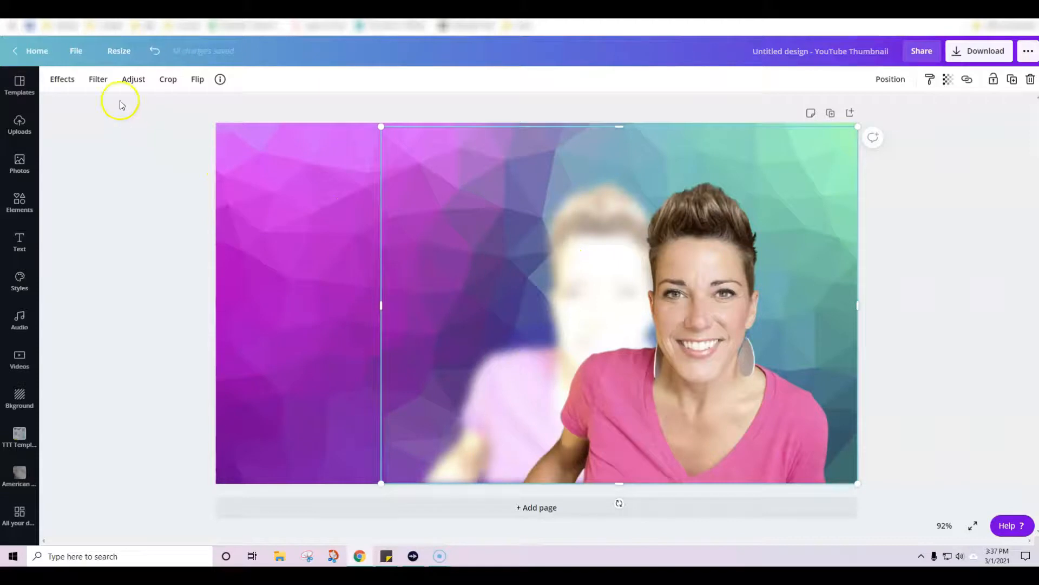
pyautogui.click(126, 81)
pyautogui.moveTo(146, 105); pyautogui.dragTo(68, 81)
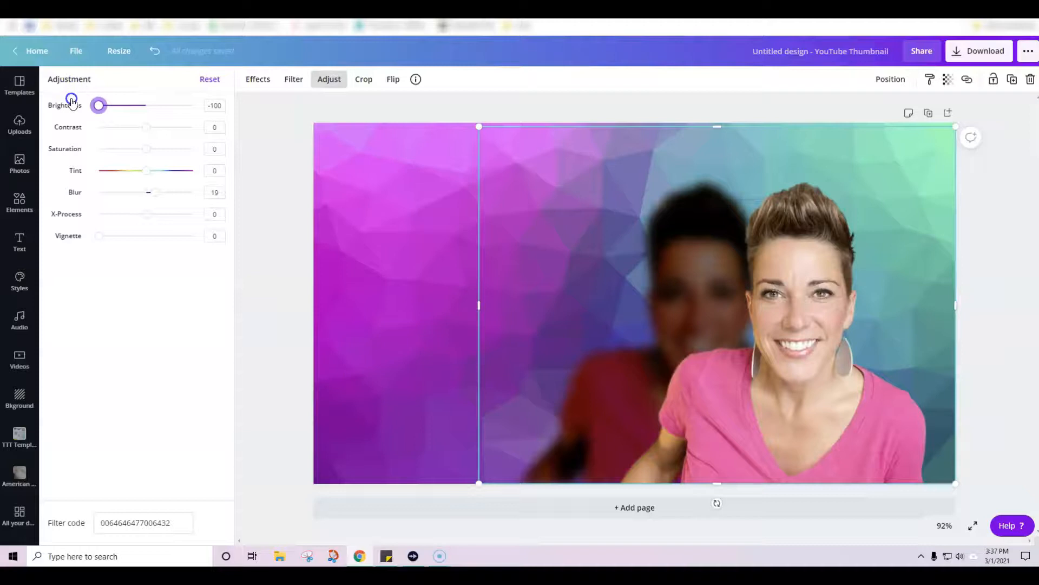
pyautogui.moveTo(837, 248); pyautogui.dragTo(719, 243)
pyautogui.click(977, 235)
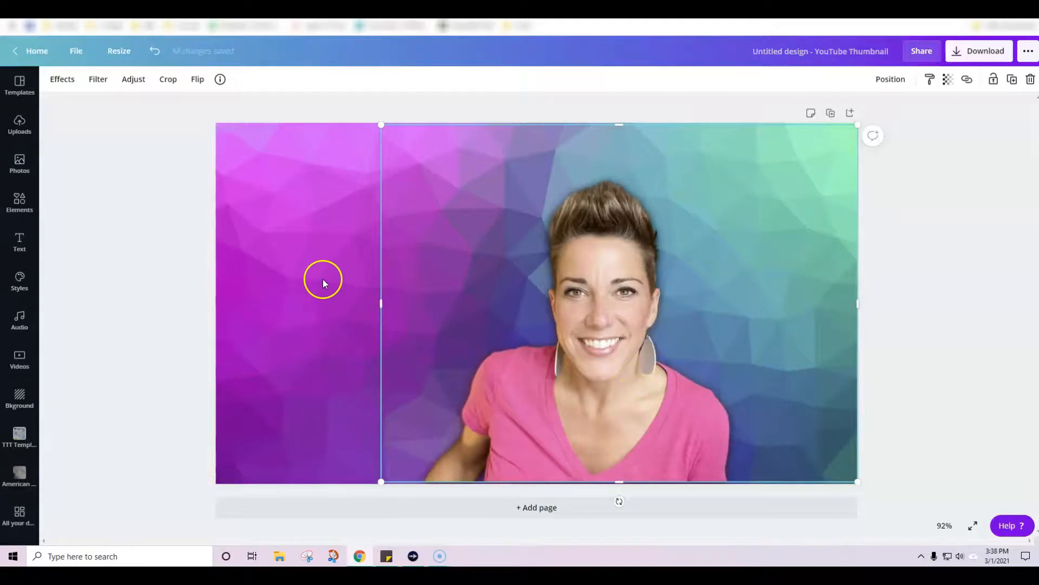
# Step: Increase the dark copy's blur to 33, moving the sharp cutout aside and realigning it over the copy
pyautogui.moveTo(579, 316); pyautogui.dragTo(676, 308)
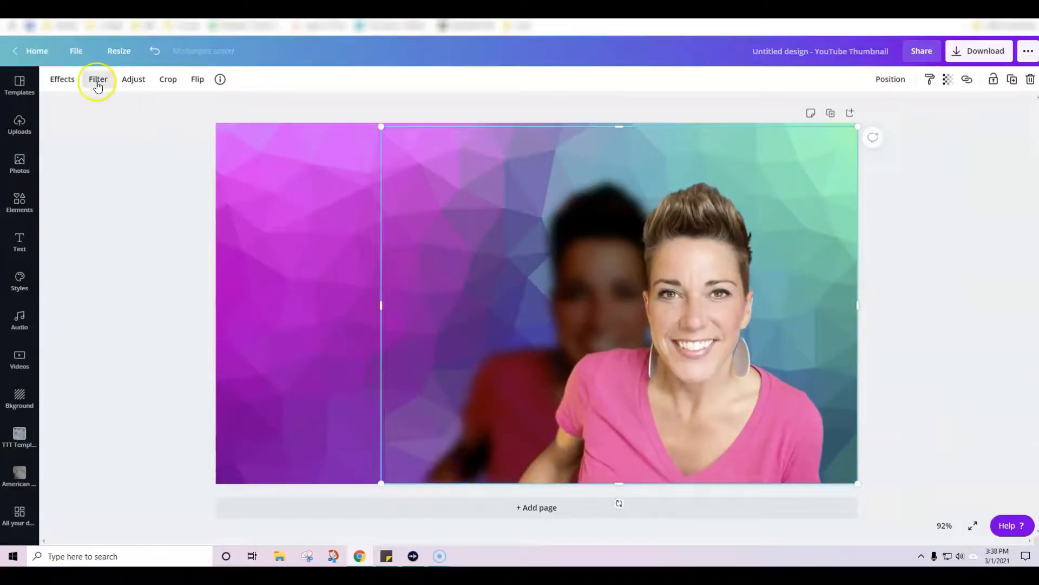
pyautogui.click(125, 82)
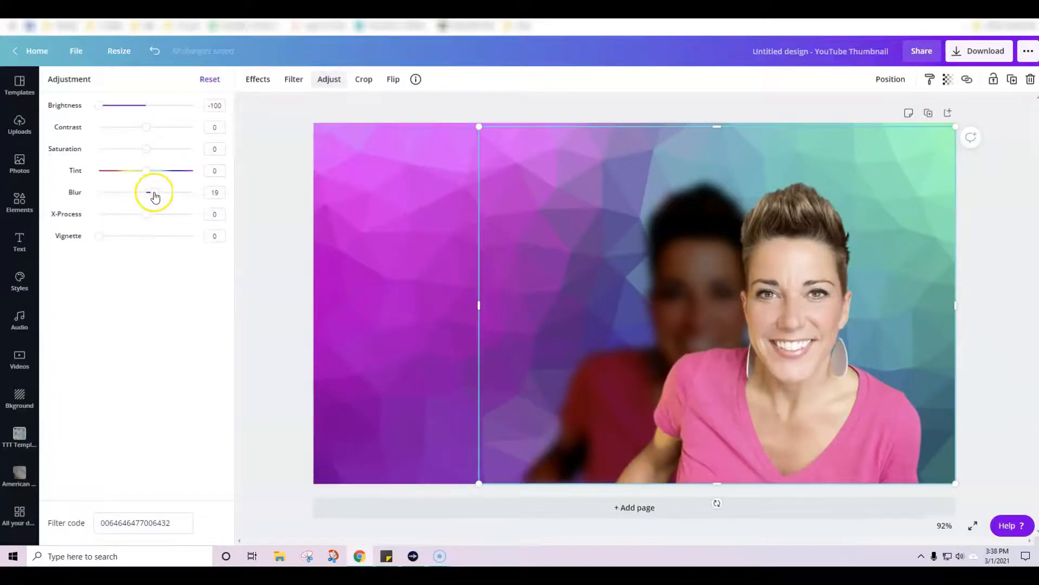
pyautogui.moveTo(155, 196); pyautogui.dragTo(163, 202)
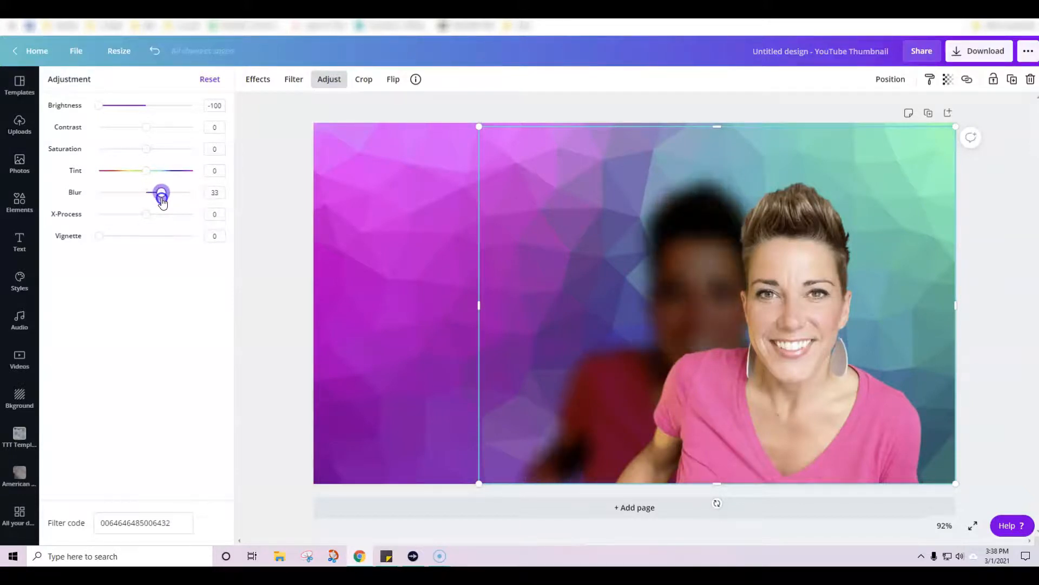
pyautogui.click(289, 224)
pyautogui.moveTo(746, 316); pyautogui.dragTo(659, 313)
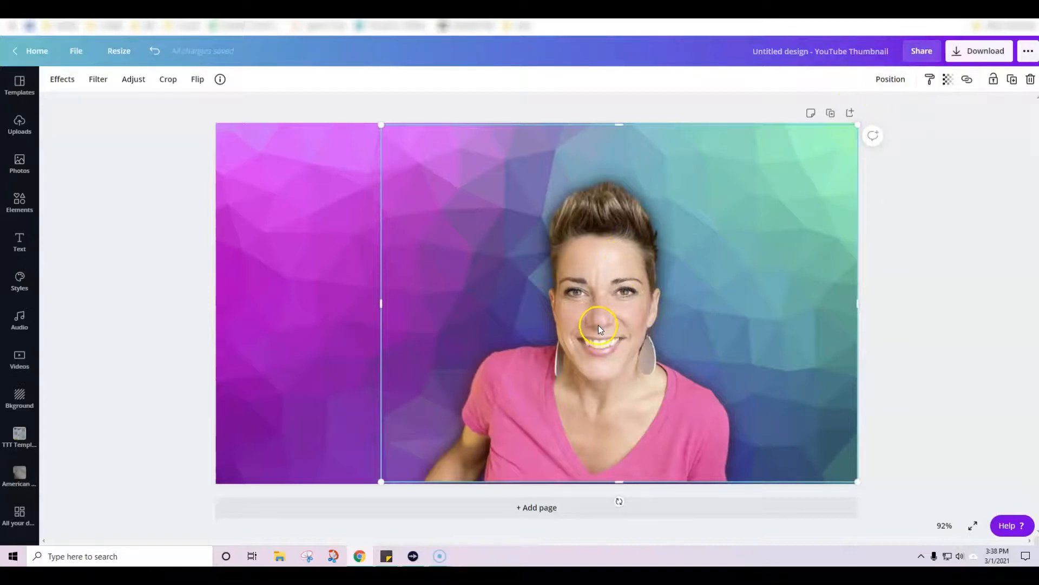
pyautogui.moveTo(600, 324); pyautogui.dragTo(601, 327)
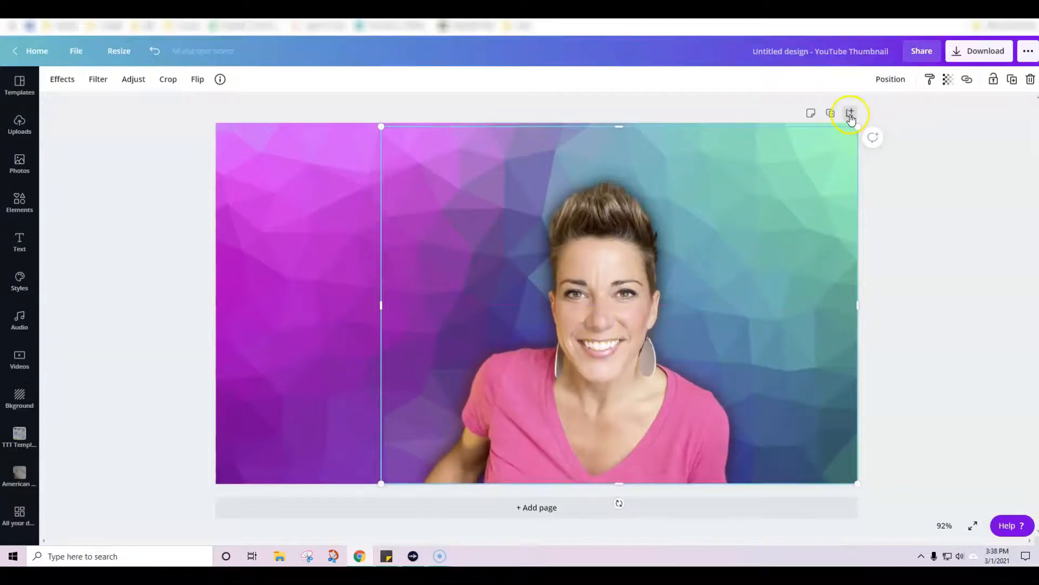
# Step: Send the sharp portrait backward so the dark blurred copy lies in front of it
pyautogui.click(891, 79)
pyautogui.click(851, 112)
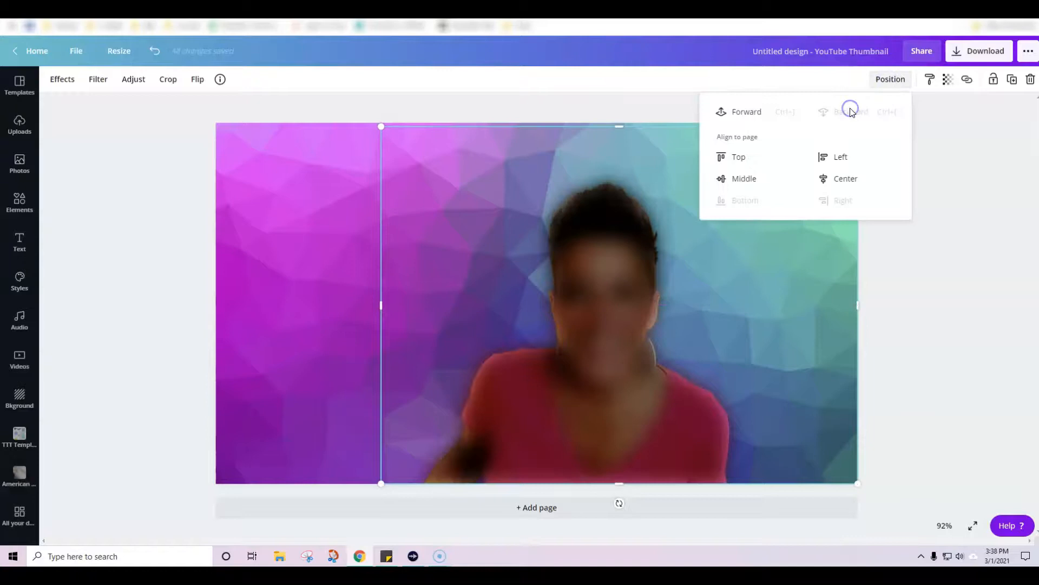
pyautogui.click(354, 331)
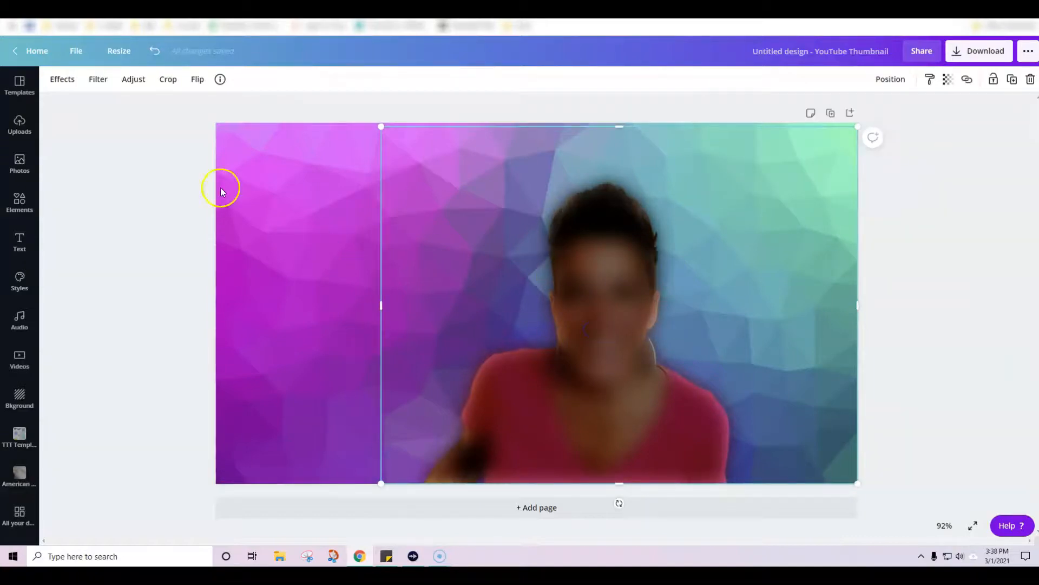
# Step: Set the blurred copy's blur to 63 and brightness to 100, and send it behind the sharp portrait
pyautogui.click(133, 81)
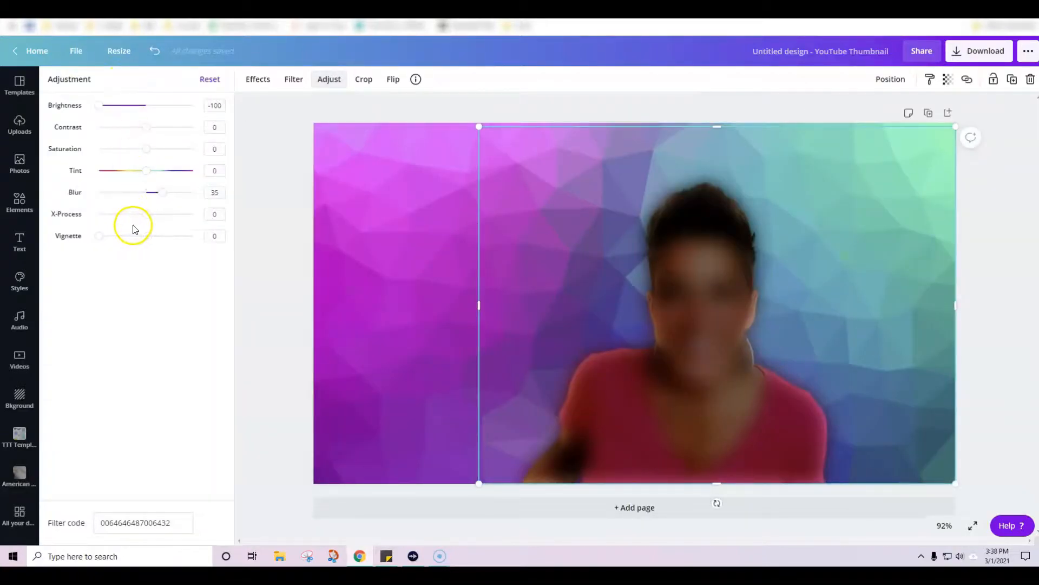
pyautogui.moveTo(156, 195); pyautogui.dragTo(176, 192)
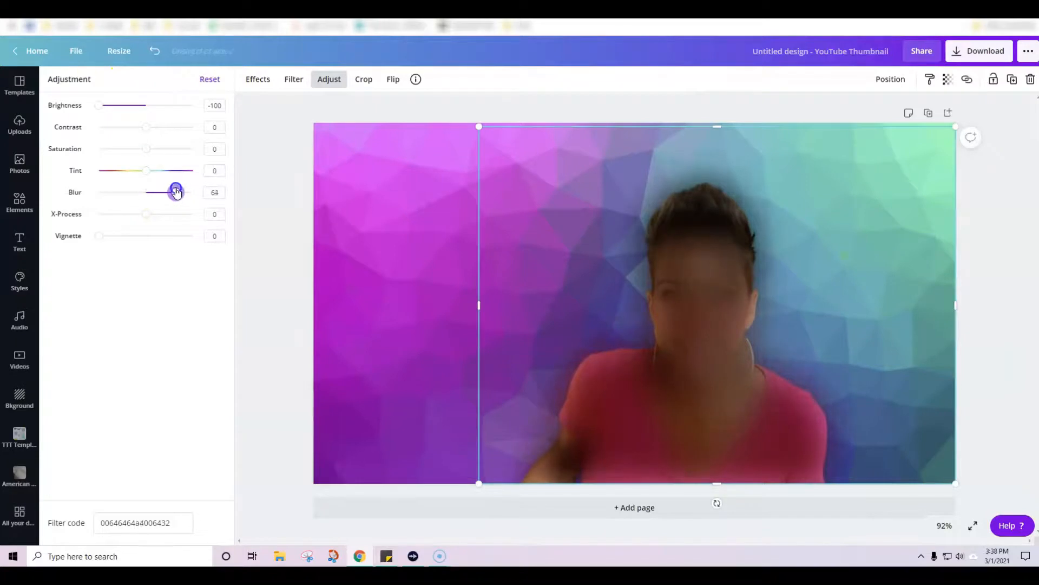
pyautogui.moveTo(127, 111); pyautogui.dragTo(201, 118)
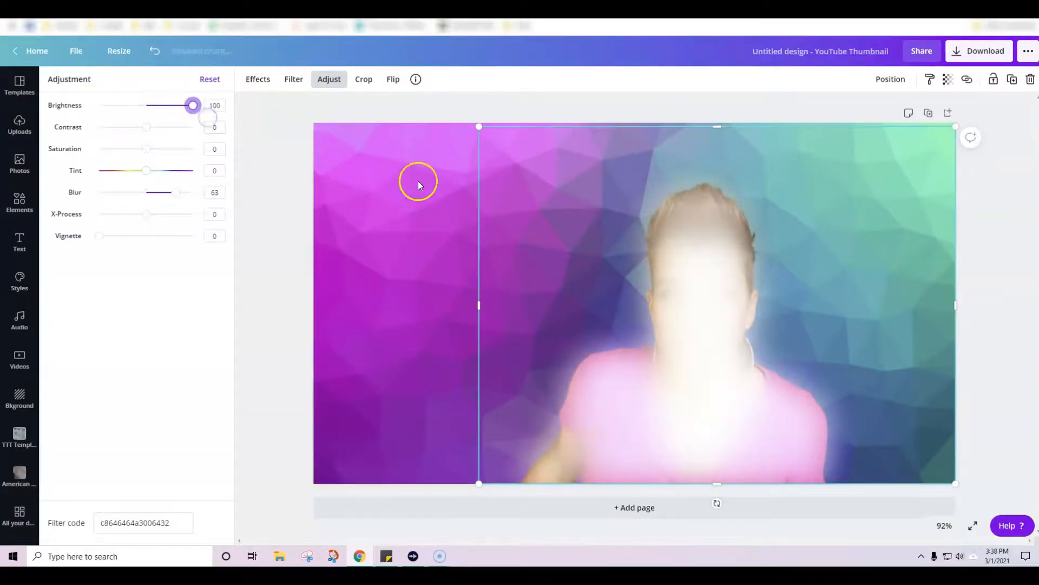
pyautogui.click(889, 79)
pyautogui.click(999, 209)
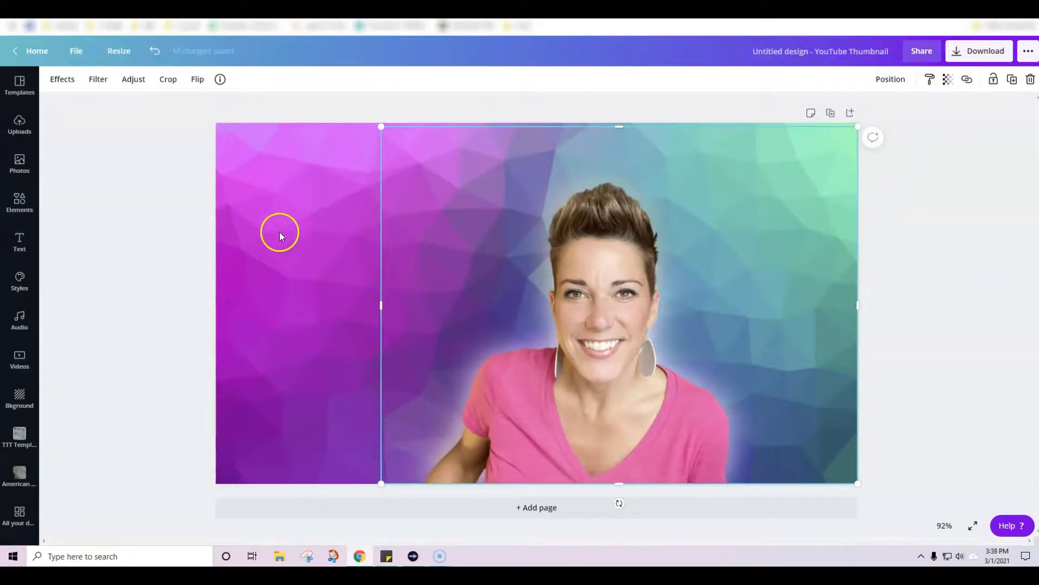
# Step: Bring the bright blurred copy forward in front of the portrait and set its blur to 23
pyautogui.click(889, 77)
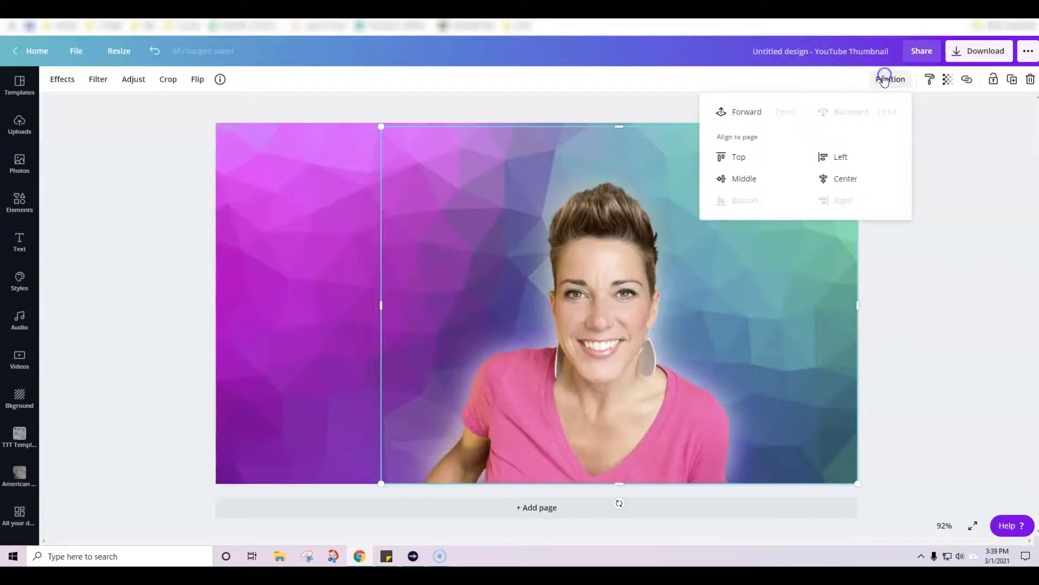
pyautogui.click(744, 112)
pyautogui.click(450, 359)
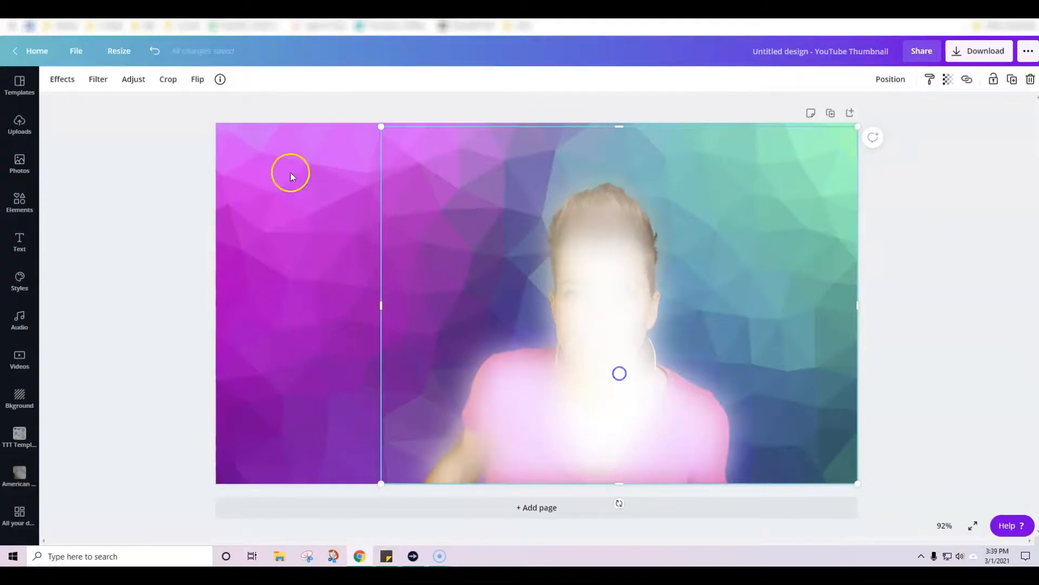
pyautogui.click(116, 80)
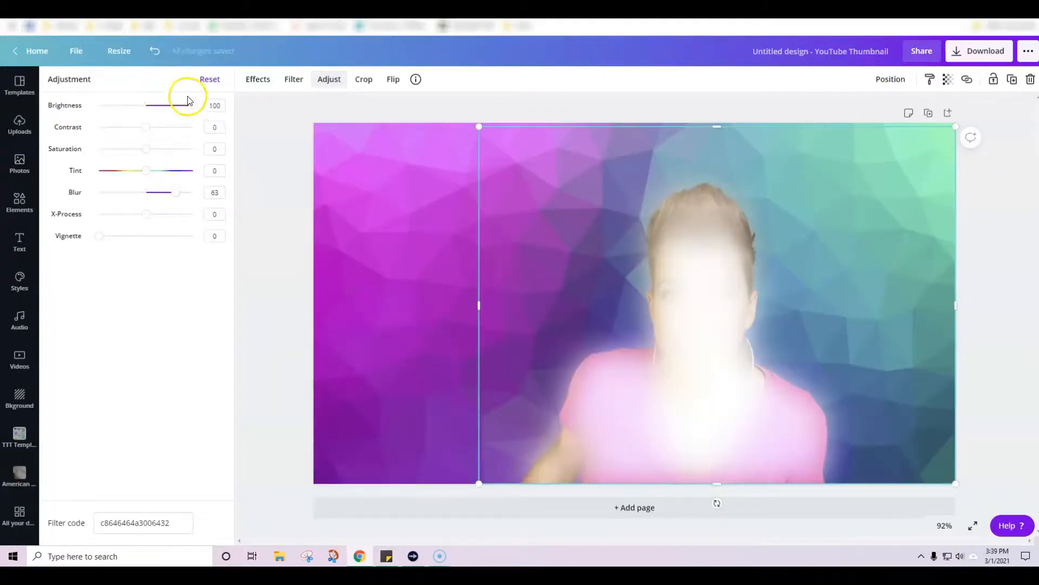
pyautogui.moveTo(174, 193); pyautogui.dragTo(158, 193)
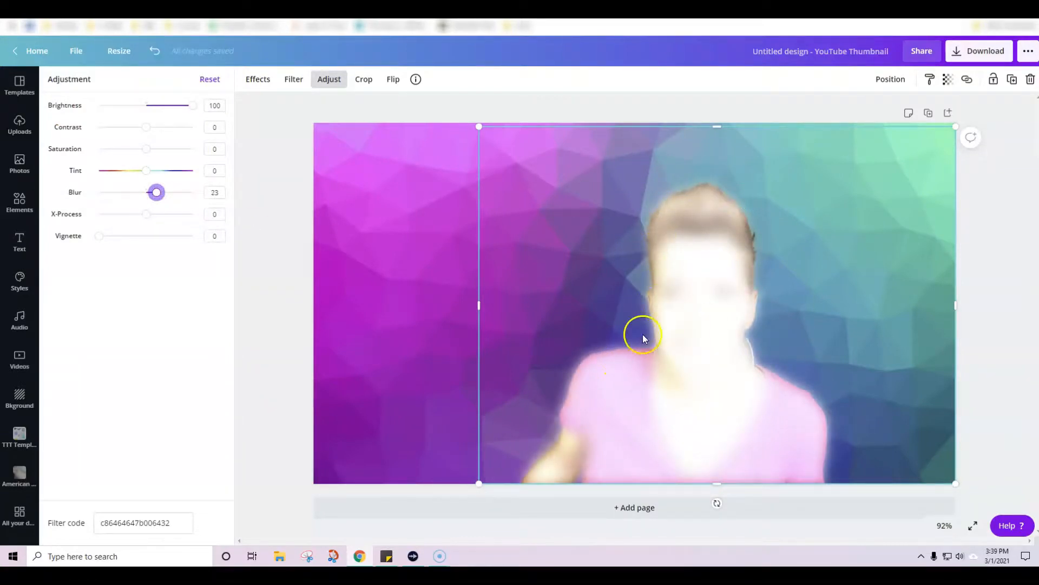
pyautogui.click(1006, 274)
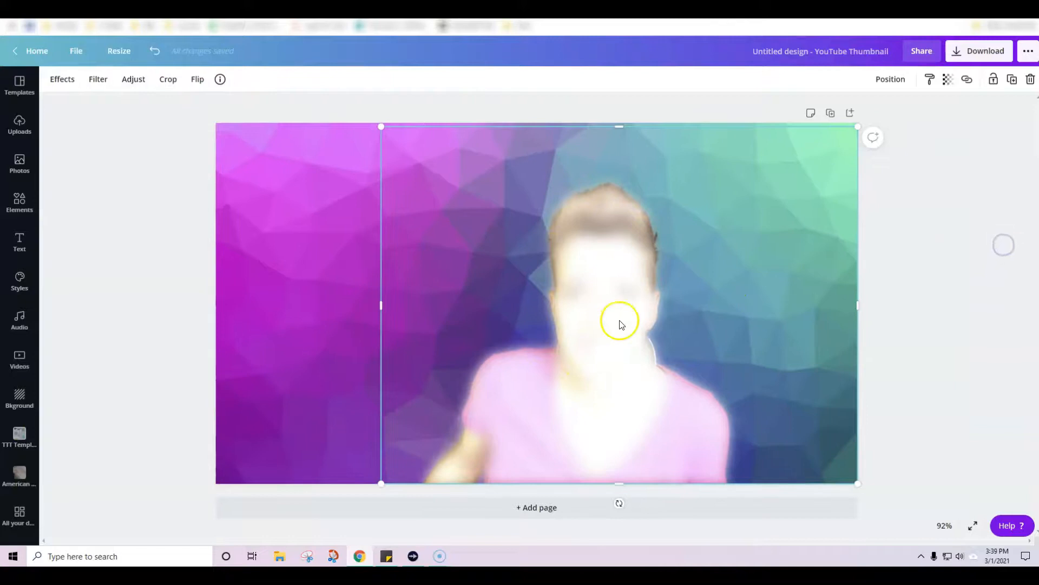
# Step: Enlarge the bright blurred copy slightly from its upper-left and lower-right corners and recentre it over the sharp portrait
pyautogui.click(878, 97)
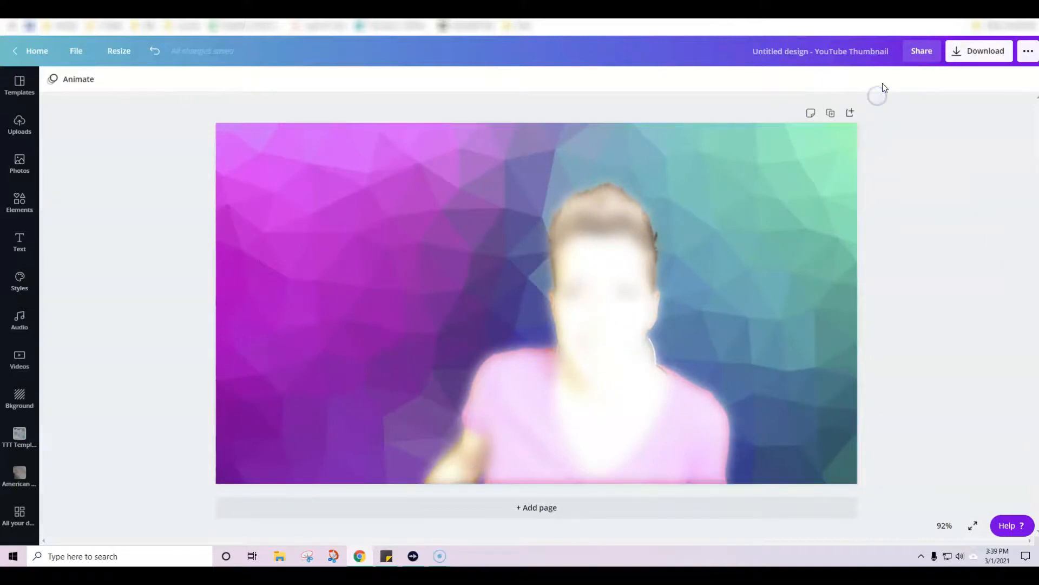
pyautogui.click(598, 260)
pyautogui.moveTo(380, 128); pyautogui.dragTo(368, 116)
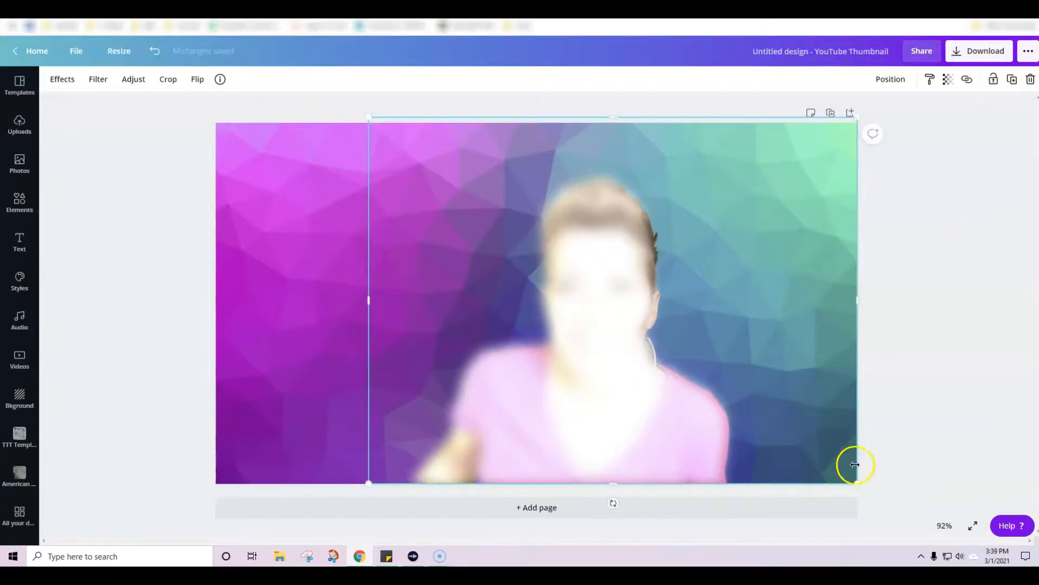
pyautogui.moveTo(860, 484); pyautogui.dragTo(873, 489)
pyautogui.click(920, 407)
pyautogui.click(610, 447)
pyautogui.moveTo(610, 448); pyautogui.dragTo(615, 442)
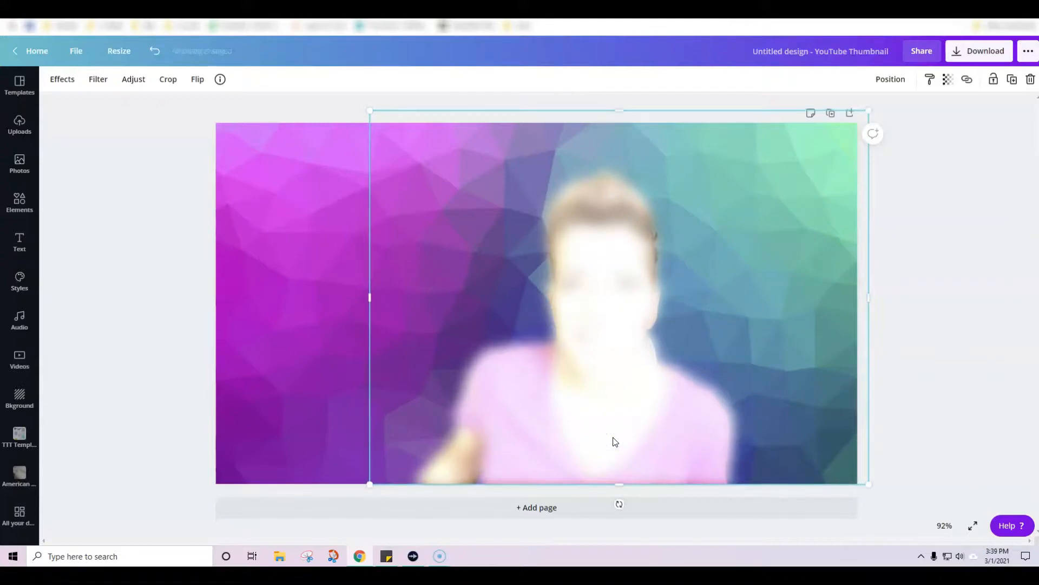
# Step: Send the enlarged bright copy backward behind the sharp portrait
pyautogui.click(891, 81)
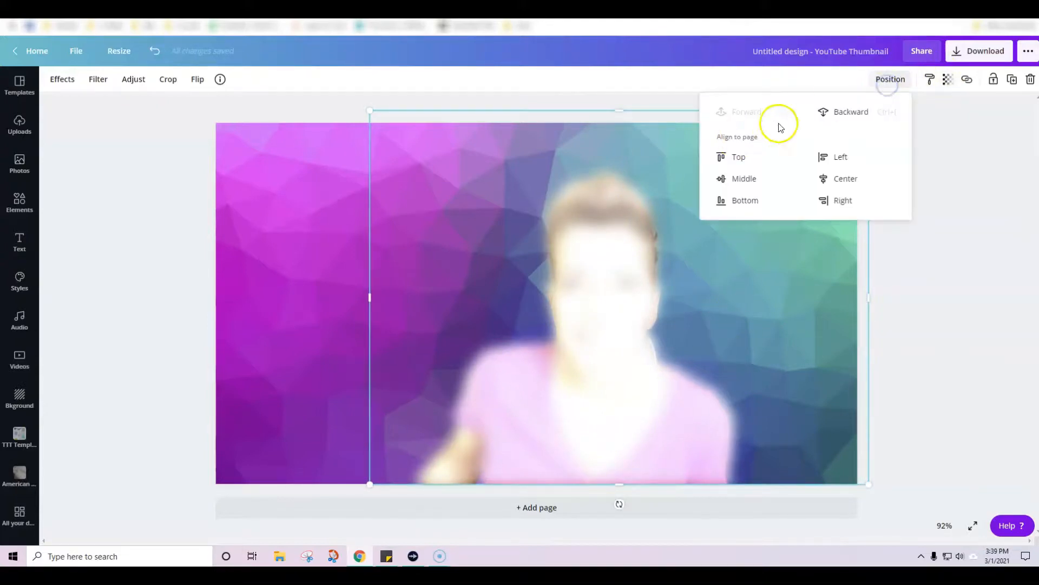
pyautogui.click(831, 111)
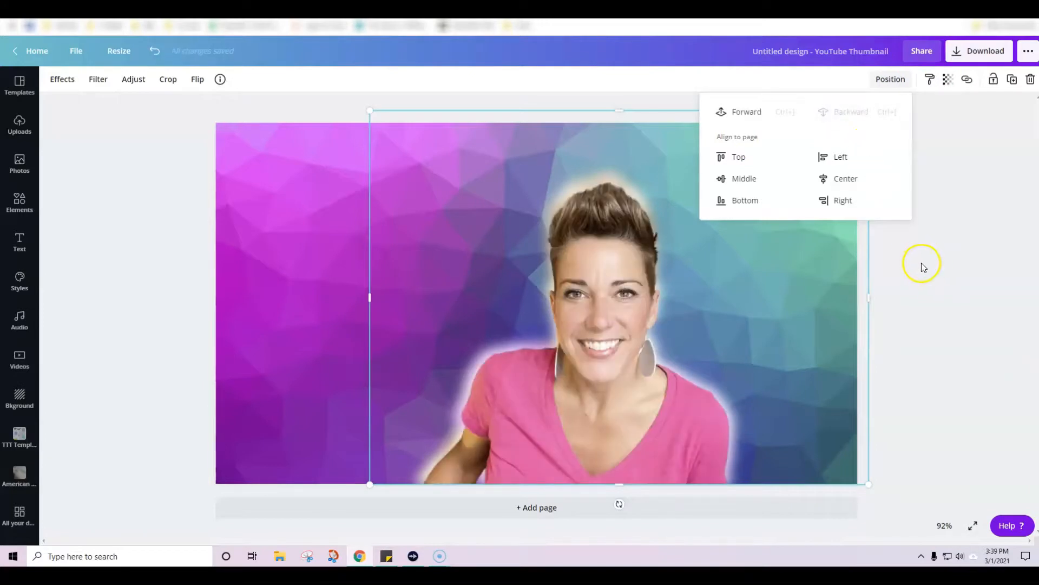
pyautogui.click(942, 262)
# Step: Nudge the sharp portrait slightly up and left to centre it within the glow
pyautogui.click(594, 277)
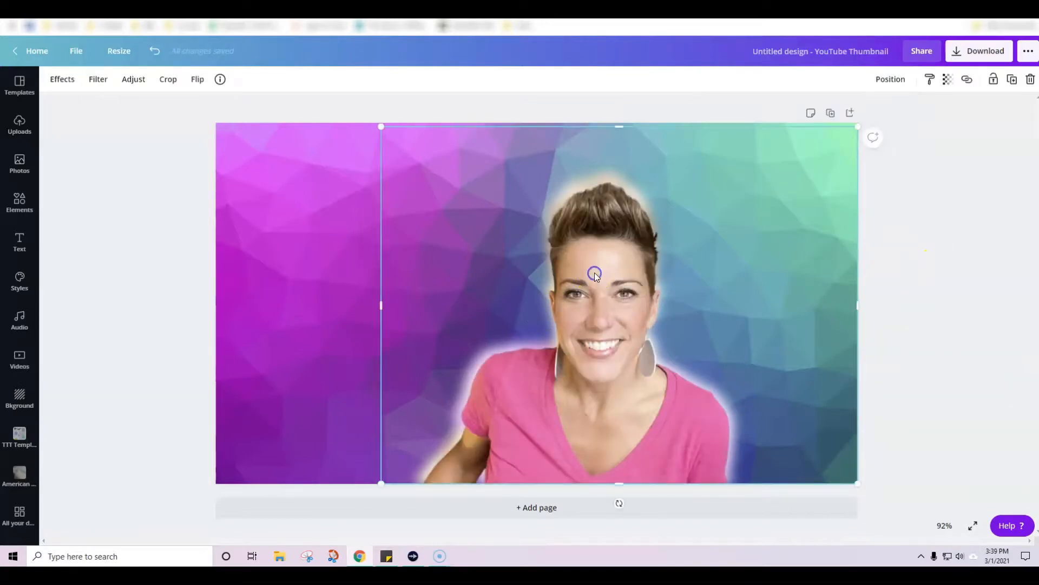
pyautogui.press('Up')
pyautogui.press('Up')
pyautogui.press('Up')
pyautogui.press('Up')
pyautogui.press('Up')
pyautogui.press('Left')
pyautogui.press('Left')
pyautogui.press('Up')
pyautogui.press('Left')
pyautogui.press('Up')
pyautogui.press('Up')
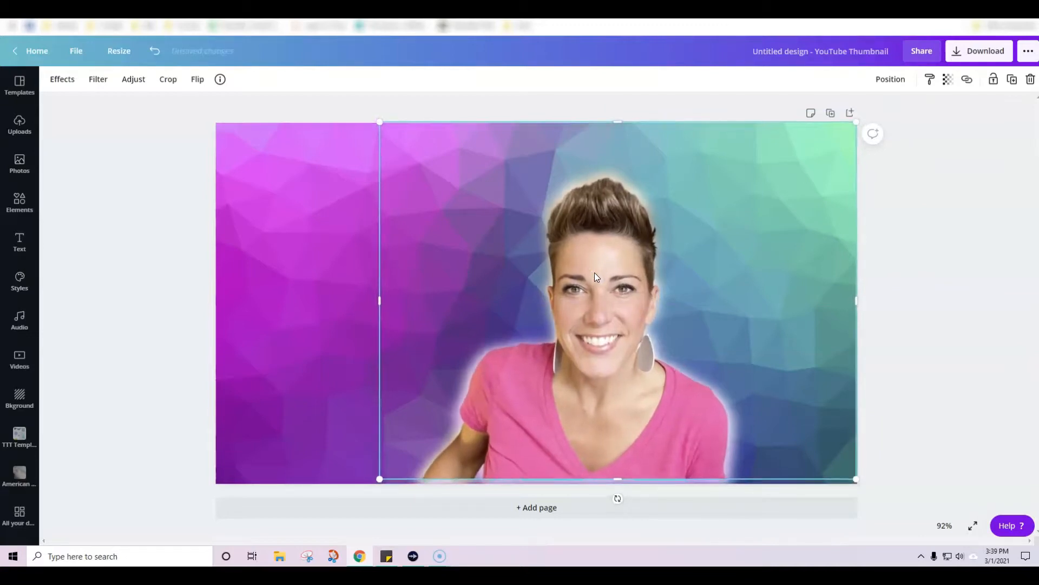
pyautogui.press('Up')
pyautogui.press('Up')
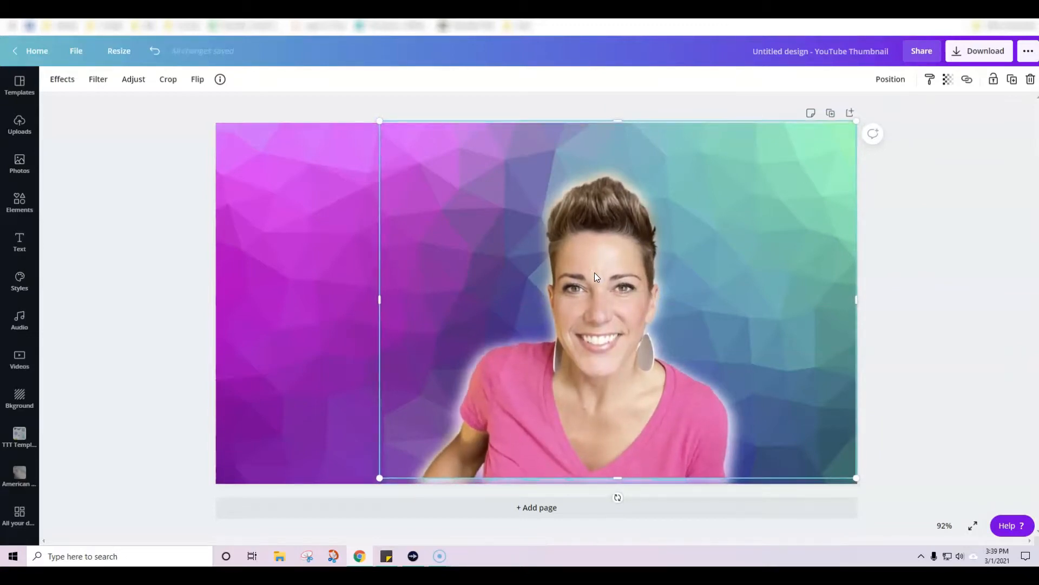
# Step: Shift the portrait and its glow copy down together to the thumbnail's lower edge, and move the sharp portrait slightly lower
pyautogui.click(984, 250)
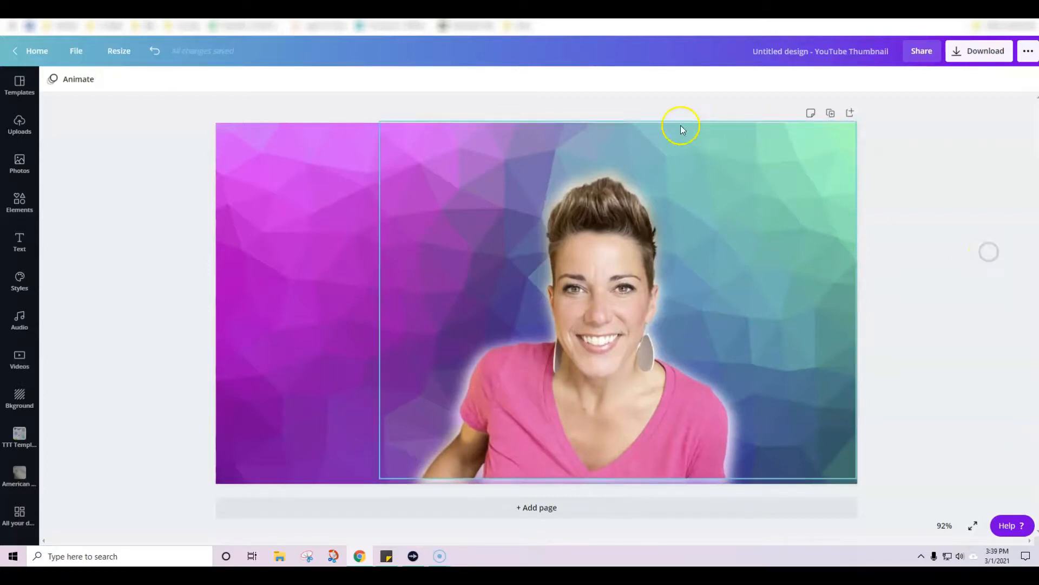
pyautogui.moveTo(557, 106); pyautogui.dragTo(656, 308)
pyautogui.press('Down')
pyautogui.press('Down')
pyautogui.press('Down')
pyautogui.press('Down')
pyautogui.press('Down')
pyautogui.press('Down')
pyautogui.press('Down')
pyautogui.press('Down')
pyautogui.press('Down')
pyautogui.press('Down')
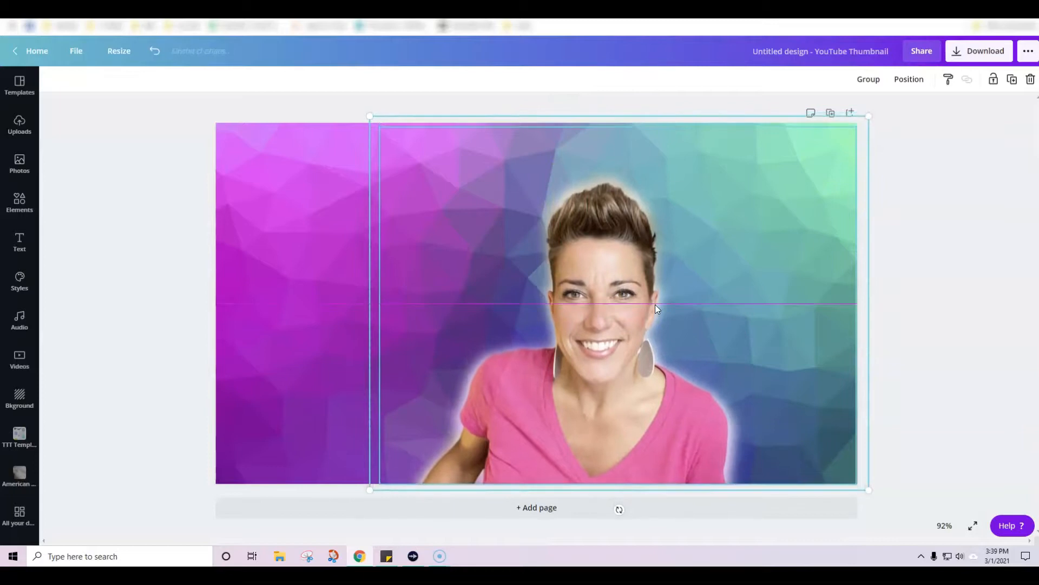
pyautogui.click(931, 252)
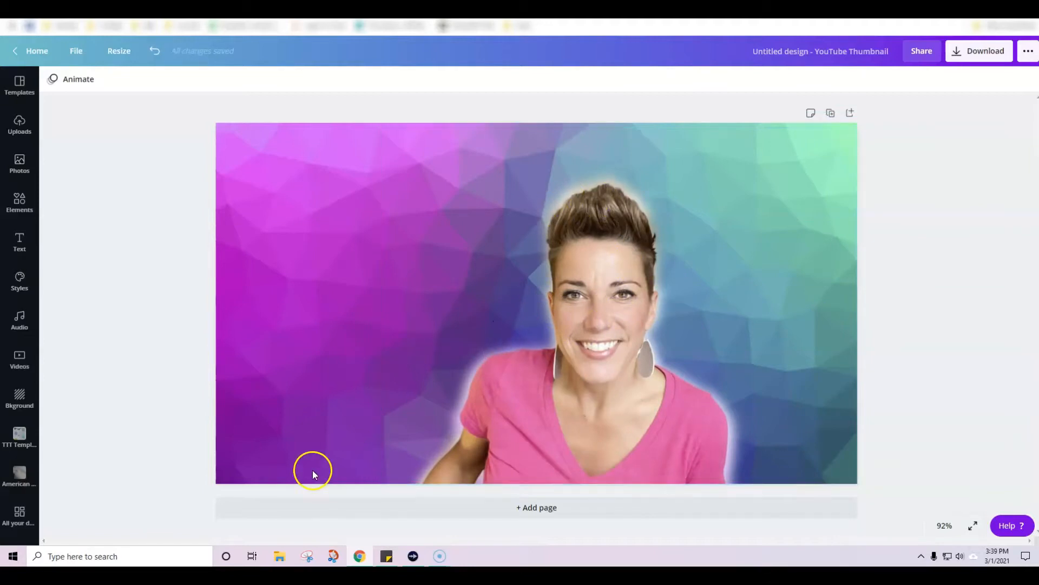
pyautogui.moveTo(608, 247)
pyautogui.mouseDown()
pyautogui.moveTo(671, 239)
pyautogui.moveTo(609, 253)
pyautogui.mouseUp()
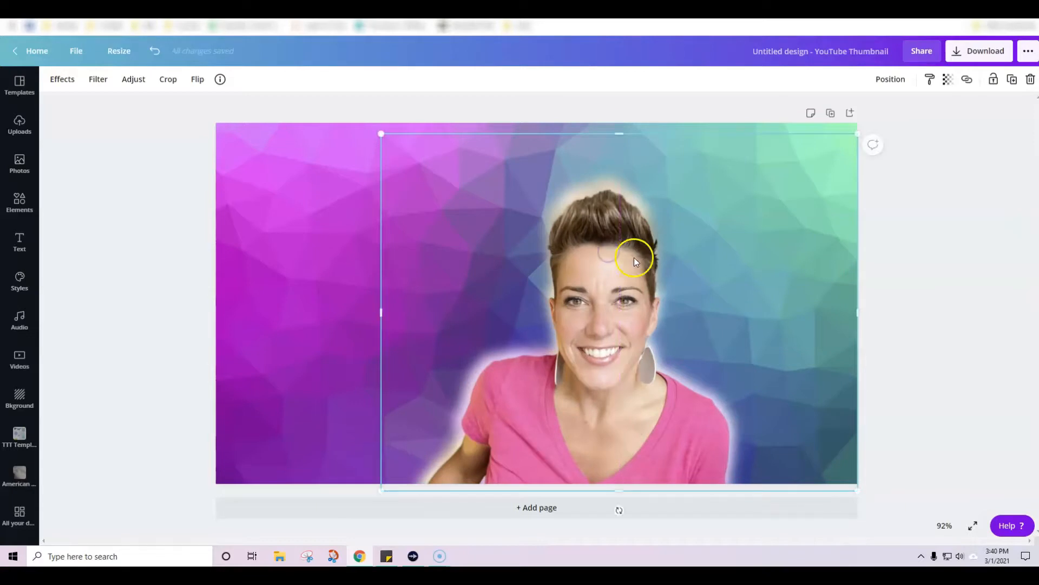